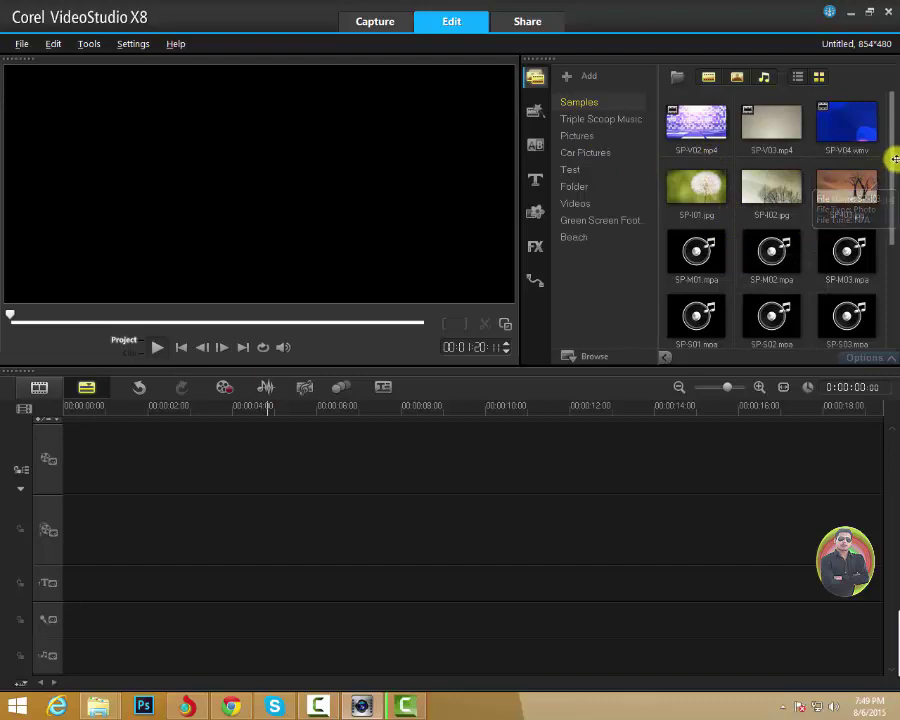
Step: Preview the SP-S03 sample audio clip in the library
drag(892, 181, 888, 243)
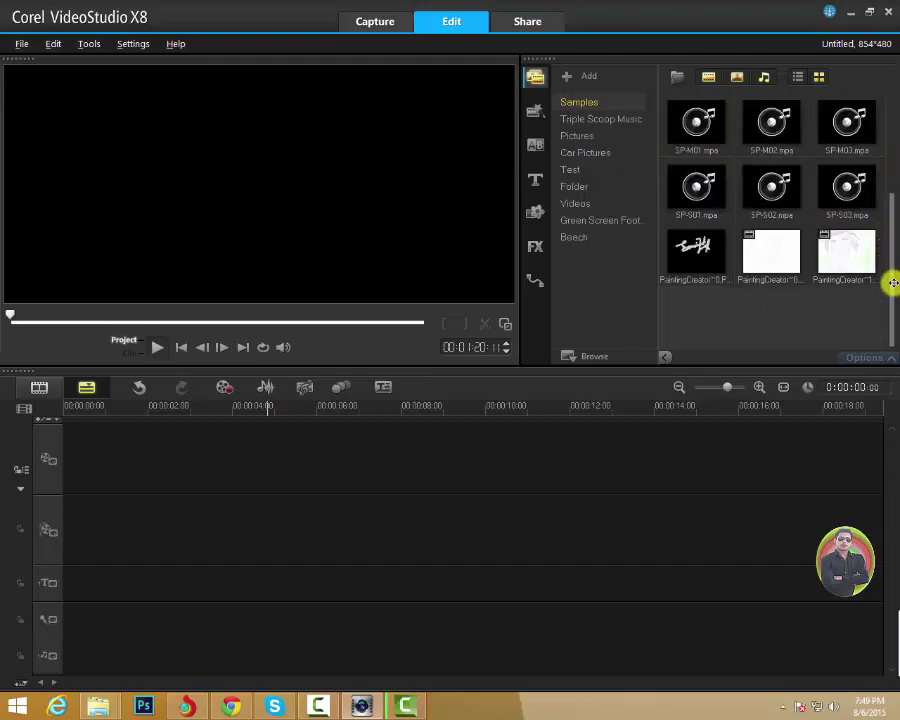
drag(893, 283, 860, 211)
click(846, 250)
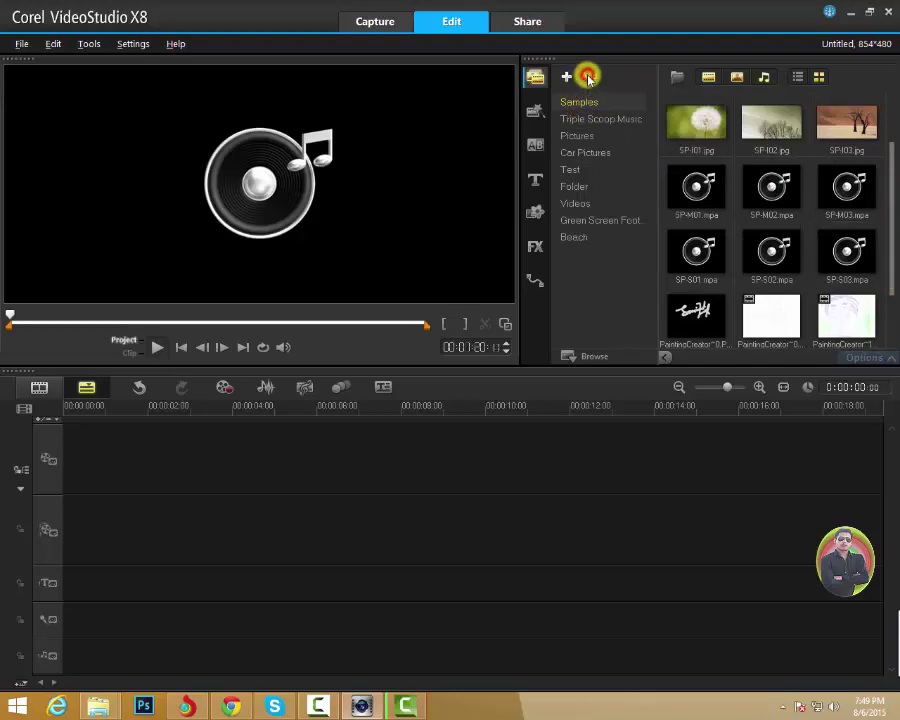
Step: Create a new library folder named Folder (2), then open Triple Scoop Music
click(588, 77)
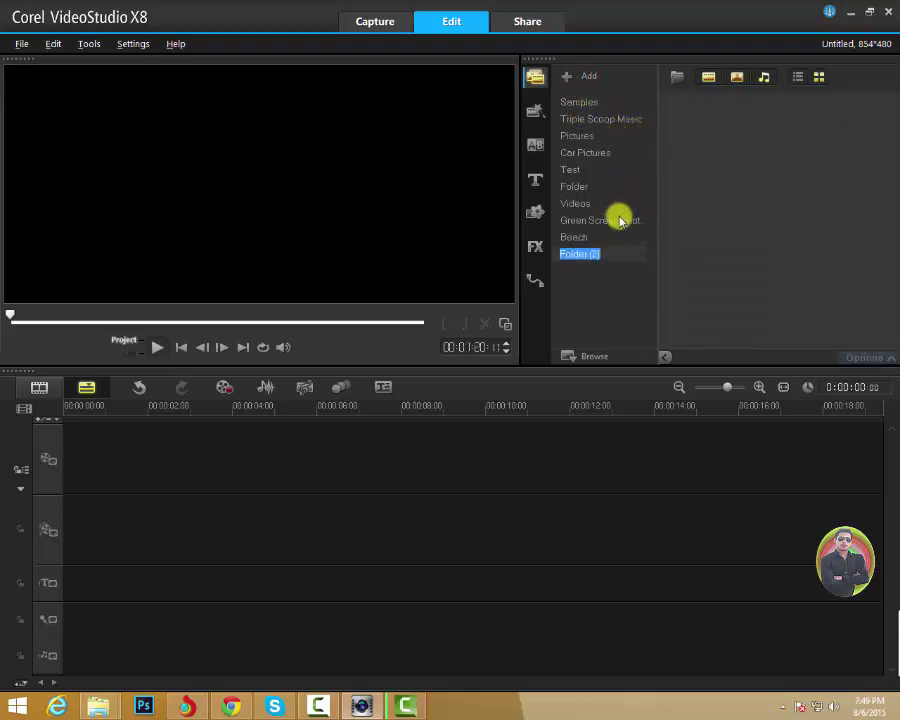
key(Return)
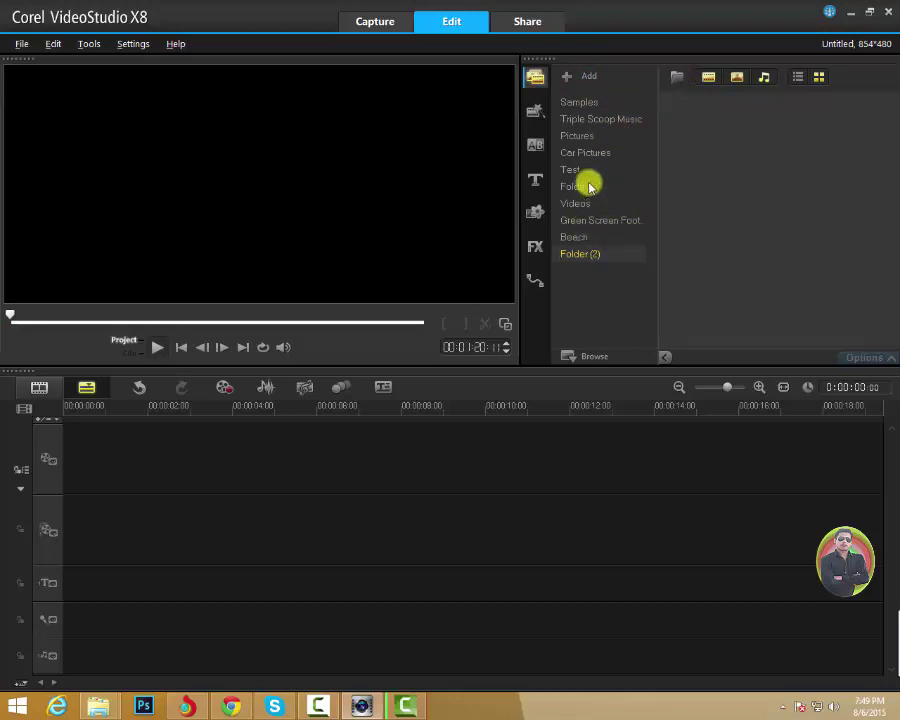
click(595, 120)
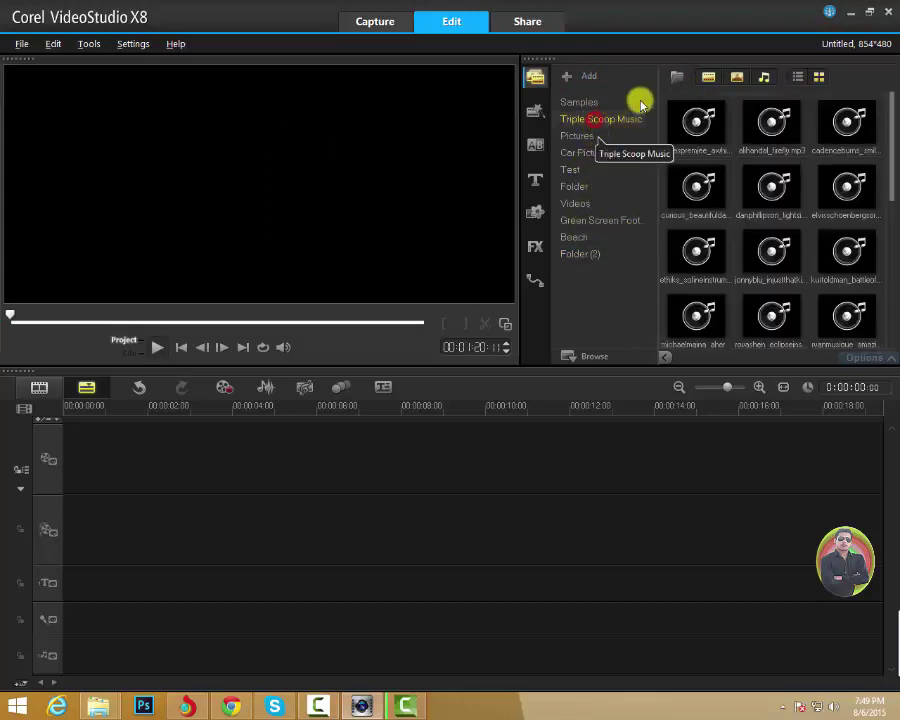
drag(887, 164, 888, 265)
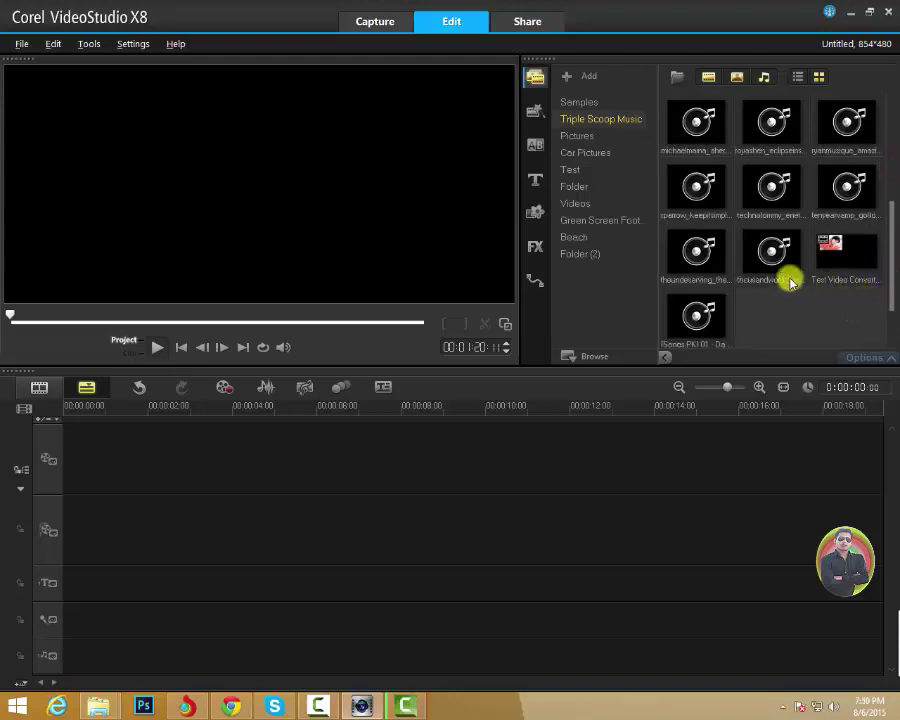
scroll(870, 241, up, 3)
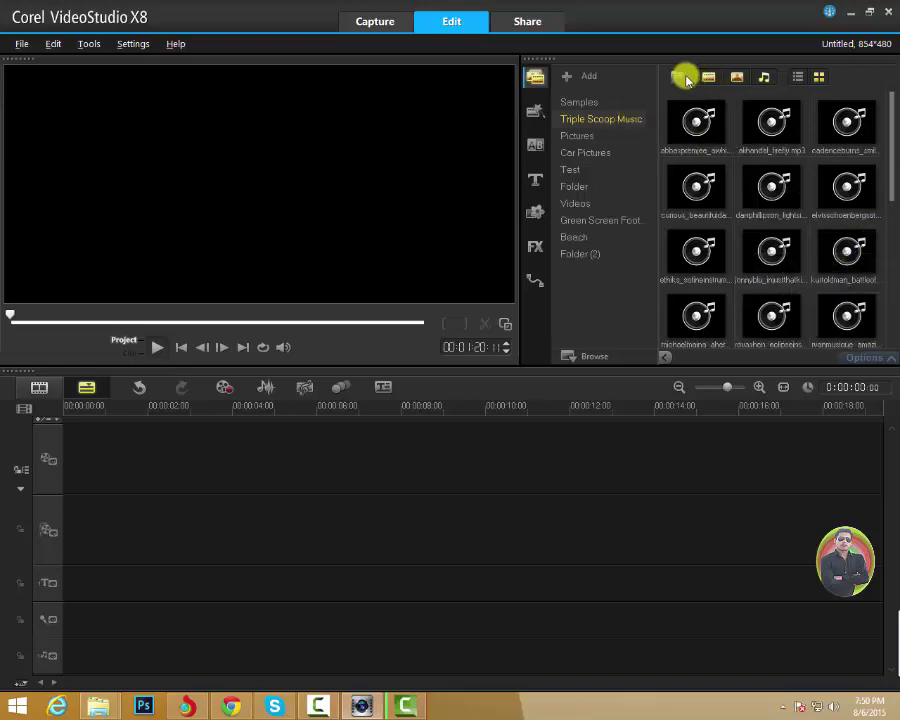
Step: Import 1 ki samjawan sajna eana.mp3, skipping the missing Gandi Baat file
click(678, 77)
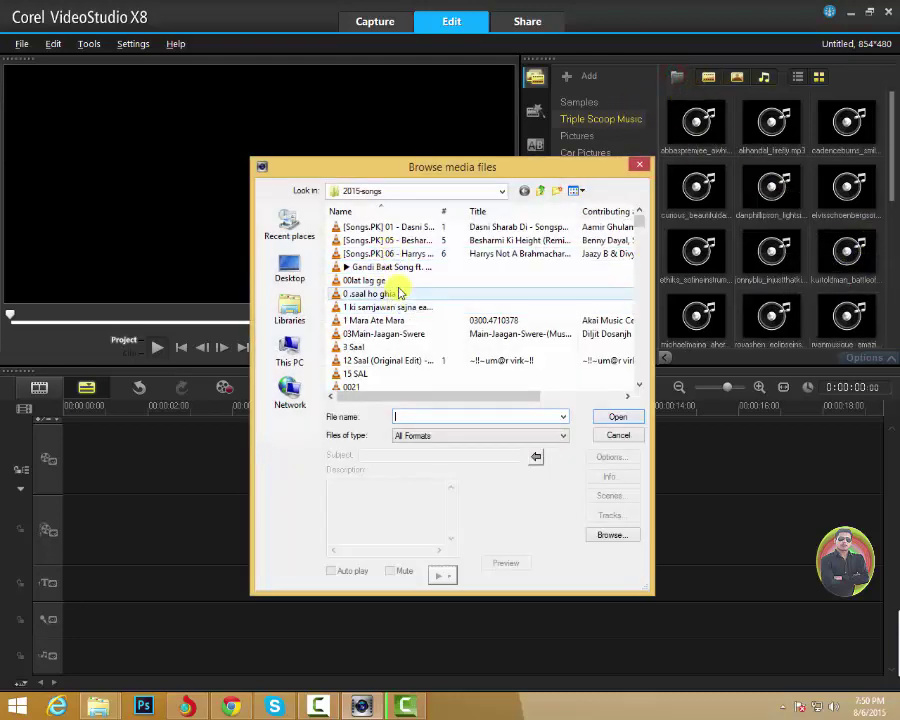
double_click(410, 267)
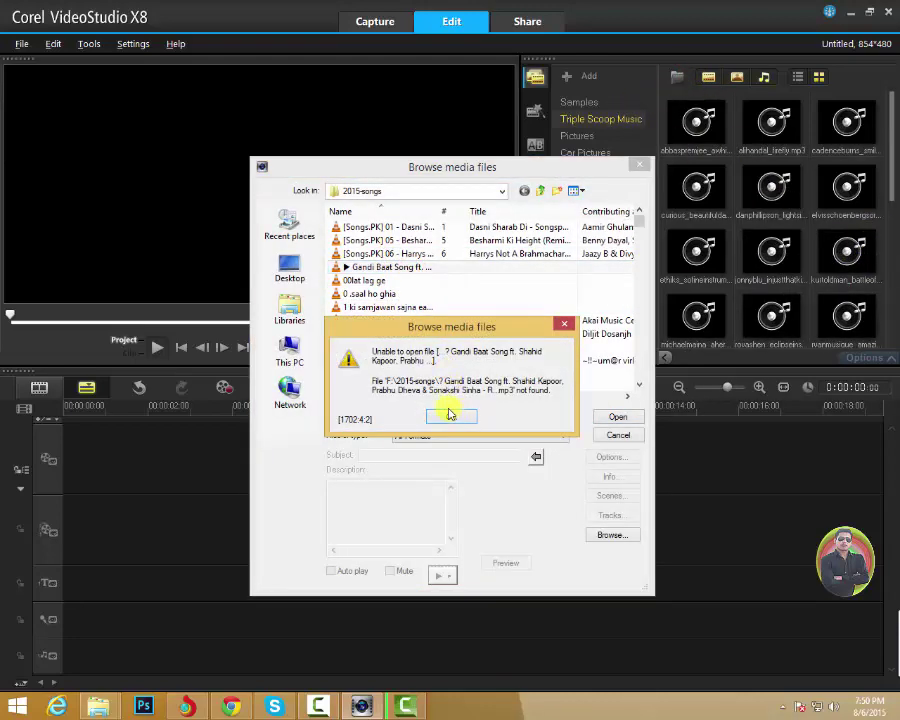
click(564, 323)
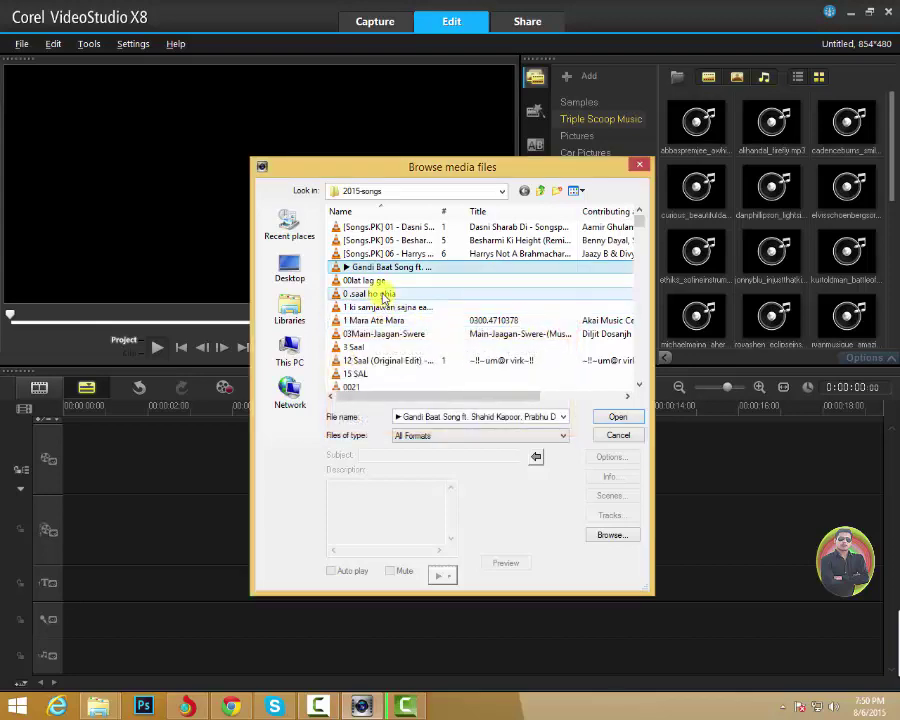
double_click(402, 308)
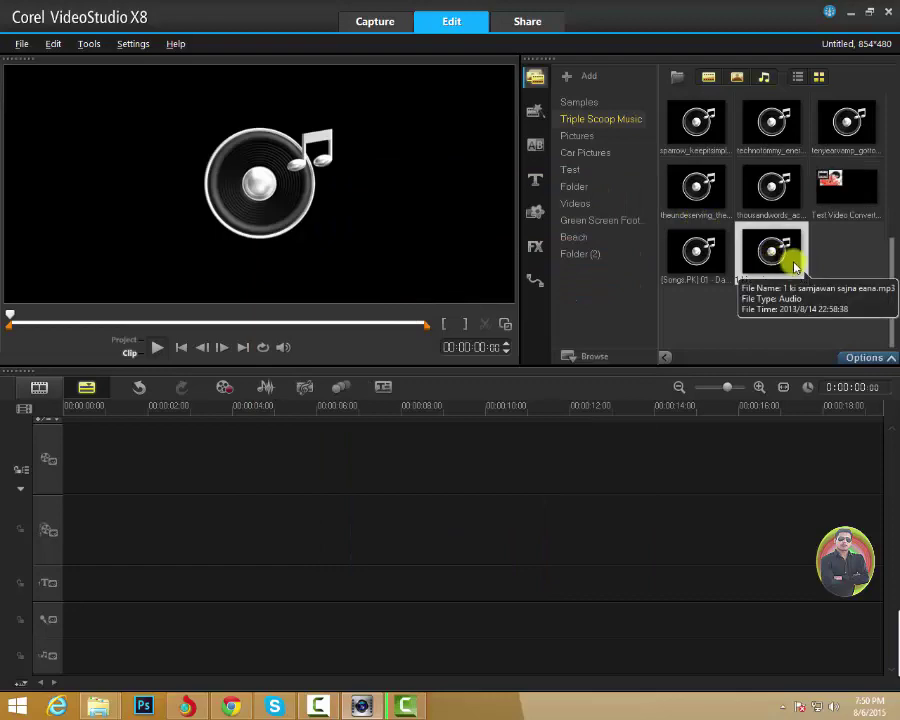
Step: Drag 1 ki samjawan sajna eana.mp3 onto the music track at 00:00
drag(775, 253, 78, 625)
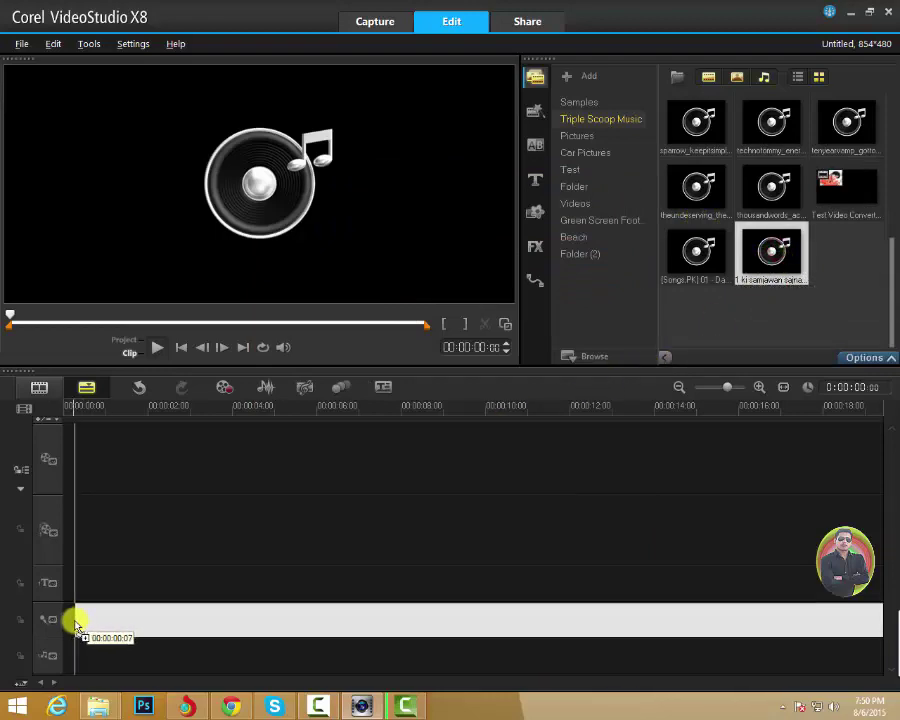
mouse_move(78, 625)
mouse_down()
mouse_move(70, 662)
mouse_move(64, 657)
mouse_up()
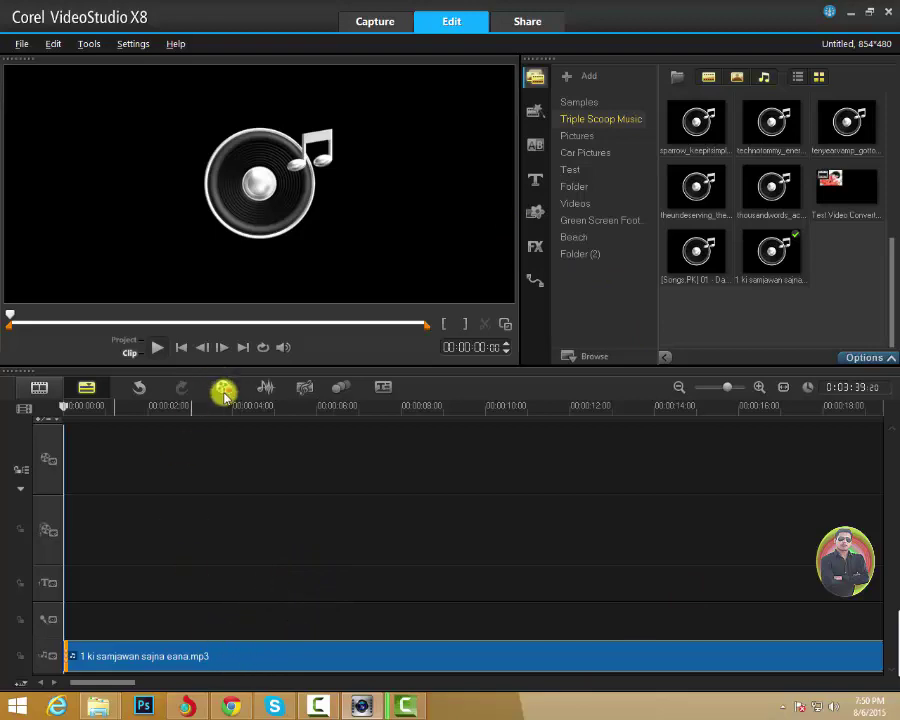
Step: Show the Surround Sound Mixer and raise the song's volume to 0
click(263, 389)
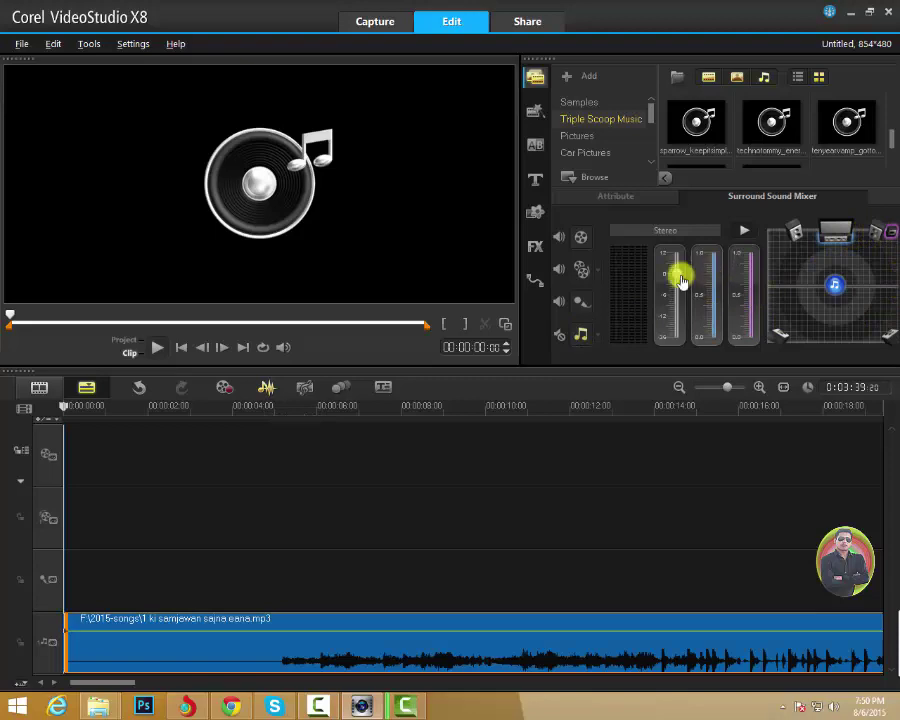
drag(680, 289, 676, 273)
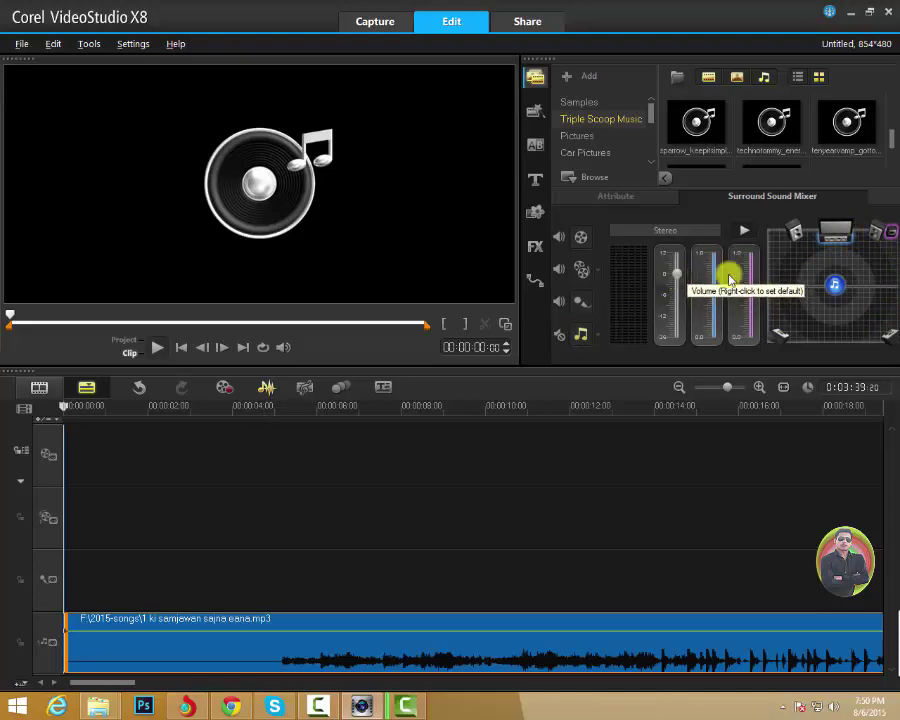
click(845, 290)
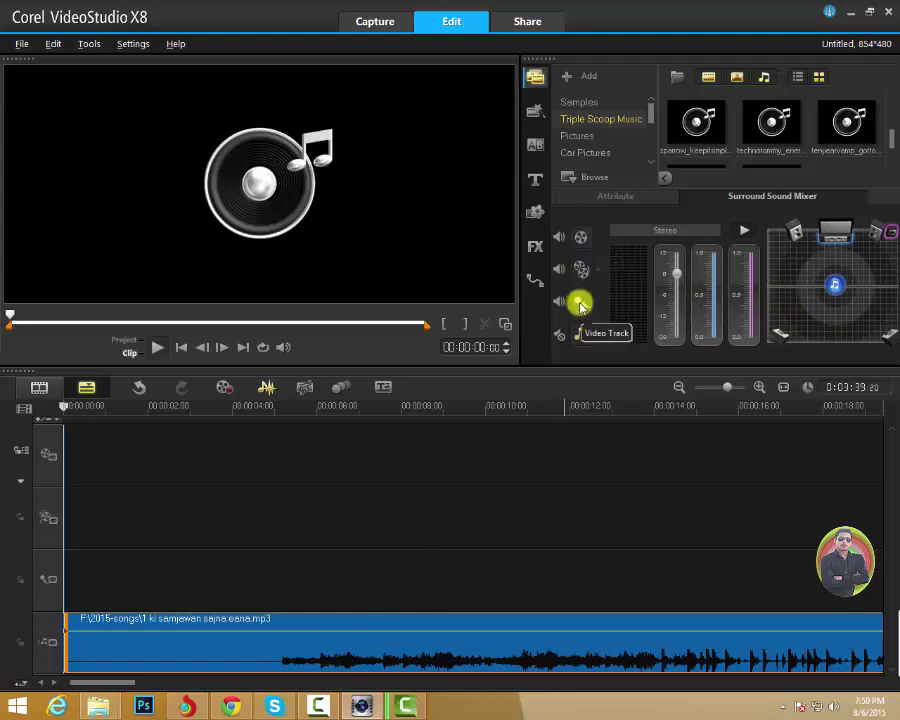
Step: Toggle the tracks' audio preview speakers, leaving every track's preview enabled
click(559, 238)
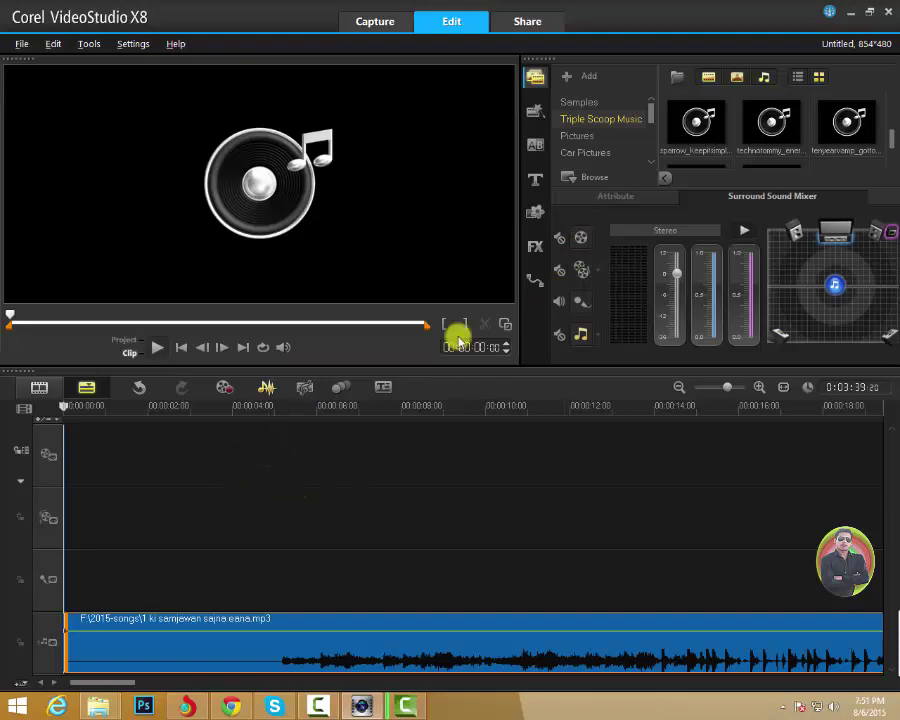
click(560, 269)
click(560, 236)
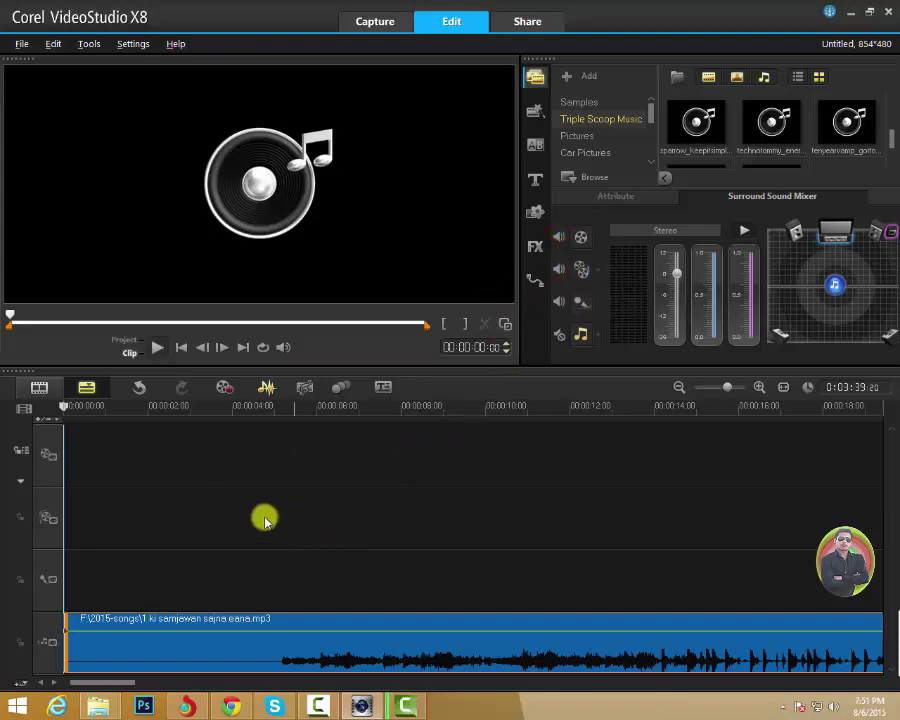
click(557, 274)
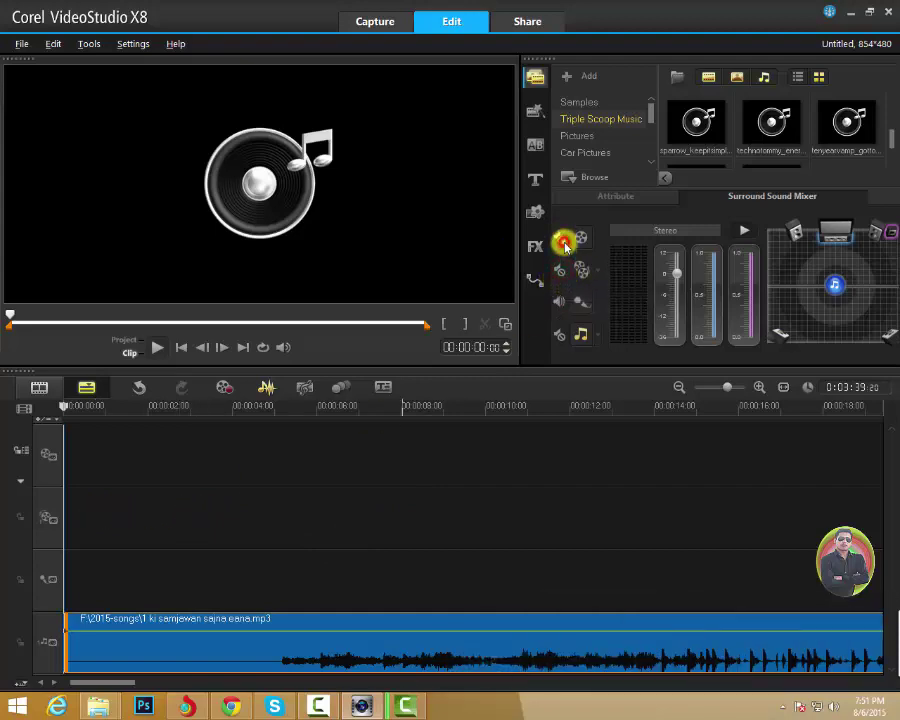
click(560, 272)
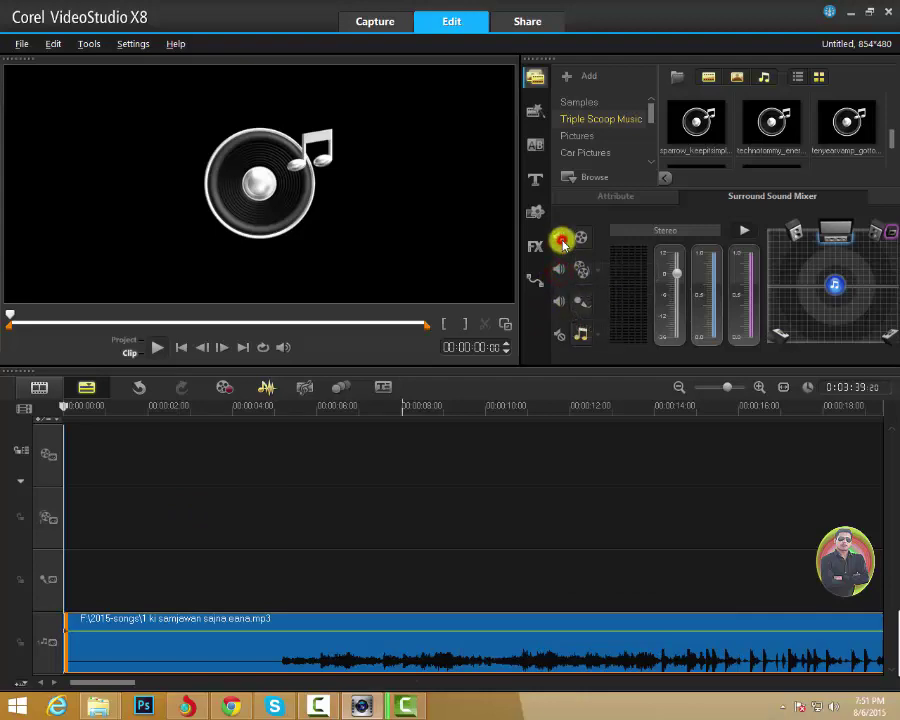
click(561, 240)
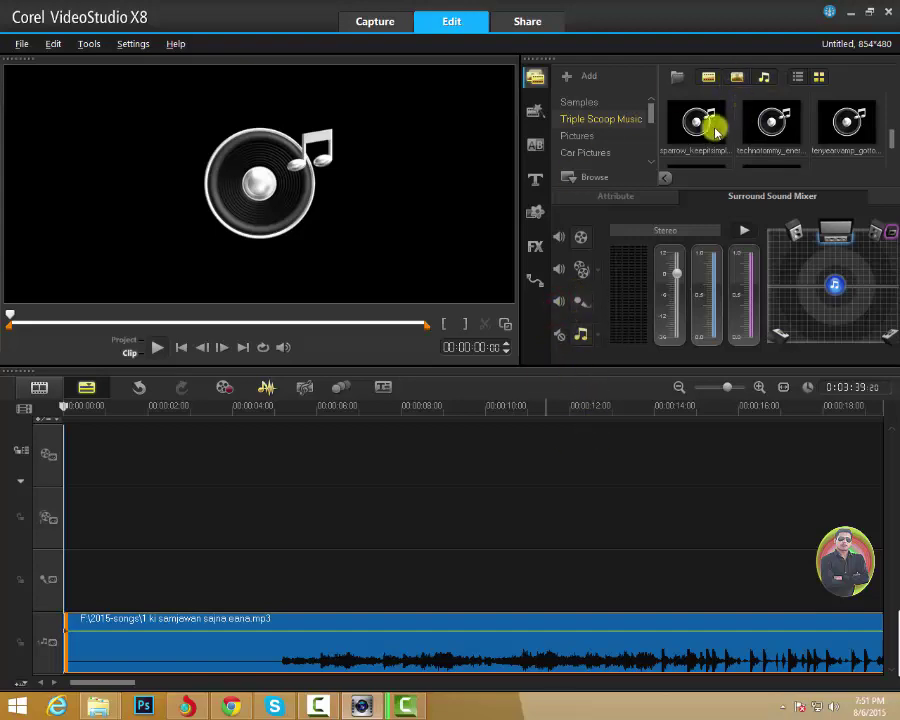
Step: Put sparrow_keepitsimple.mp3 on the voice track and briefly play both songs together
drag(704, 124, 60, 579)
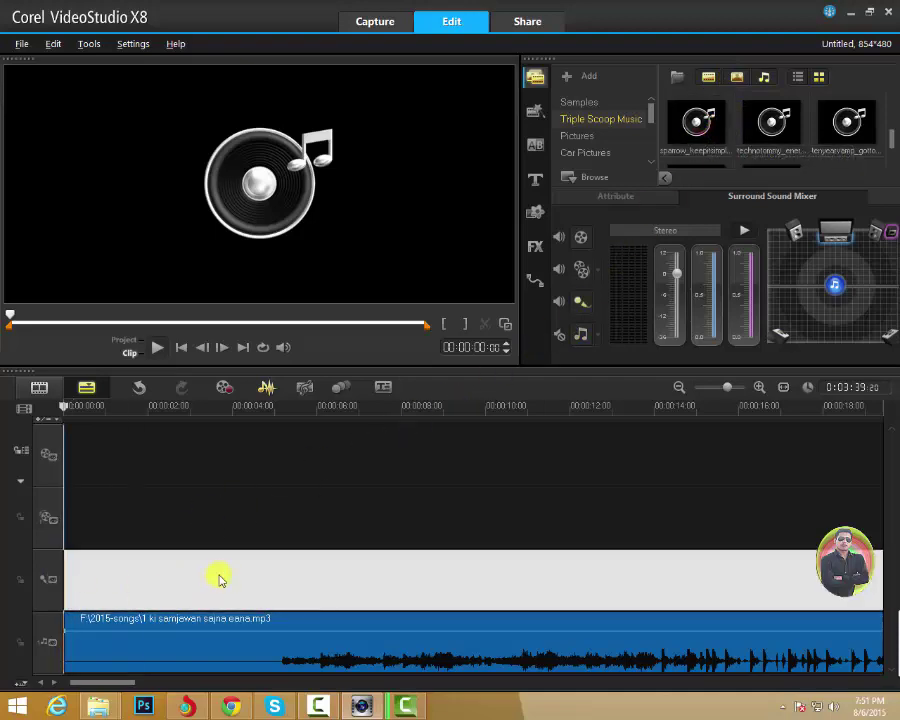
drag(65, 583, 221, 578)
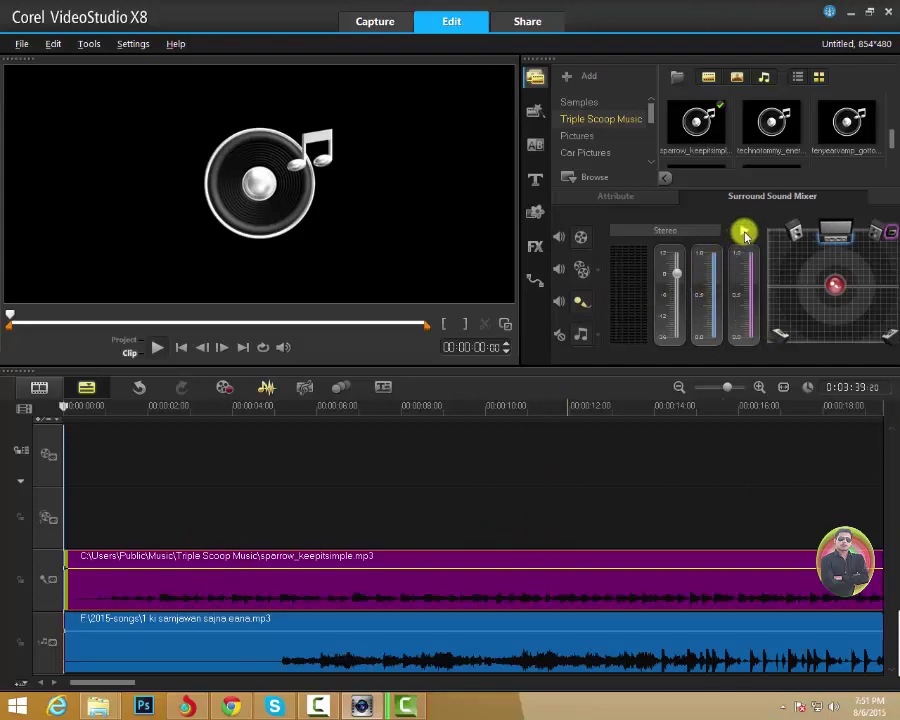
click(745, 235)
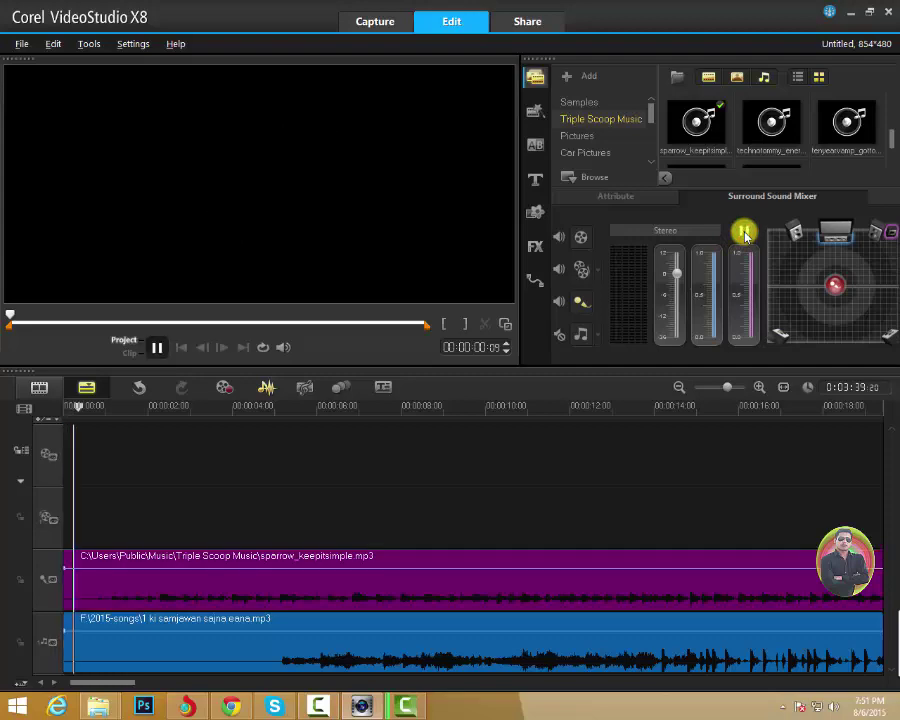
click(745, 235)
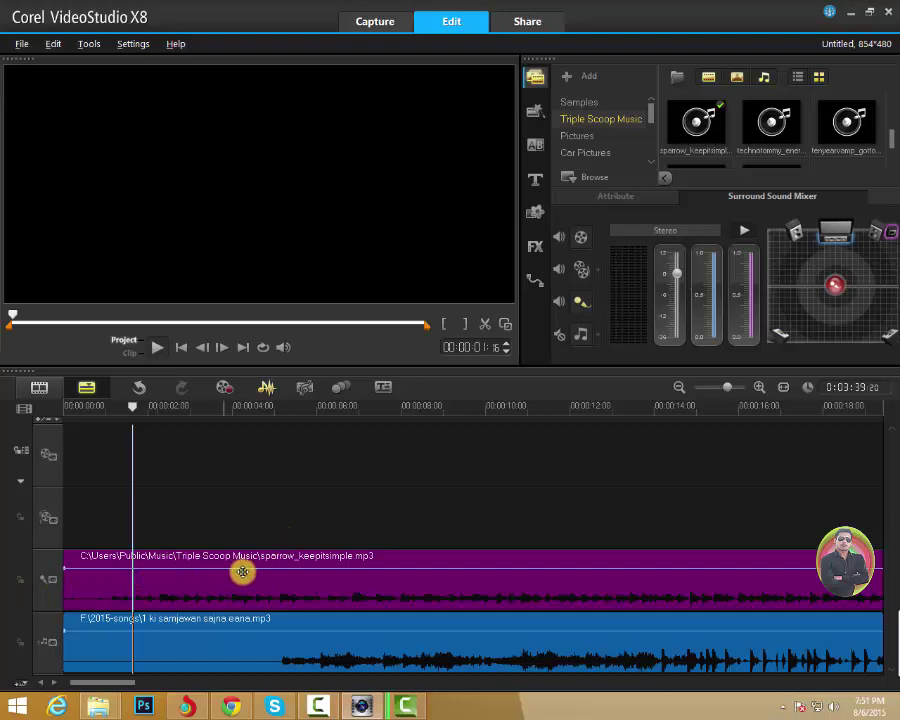
Step: Select the sparrow_keepitsimple clip and shift its surround position to the right
click(317, 580)
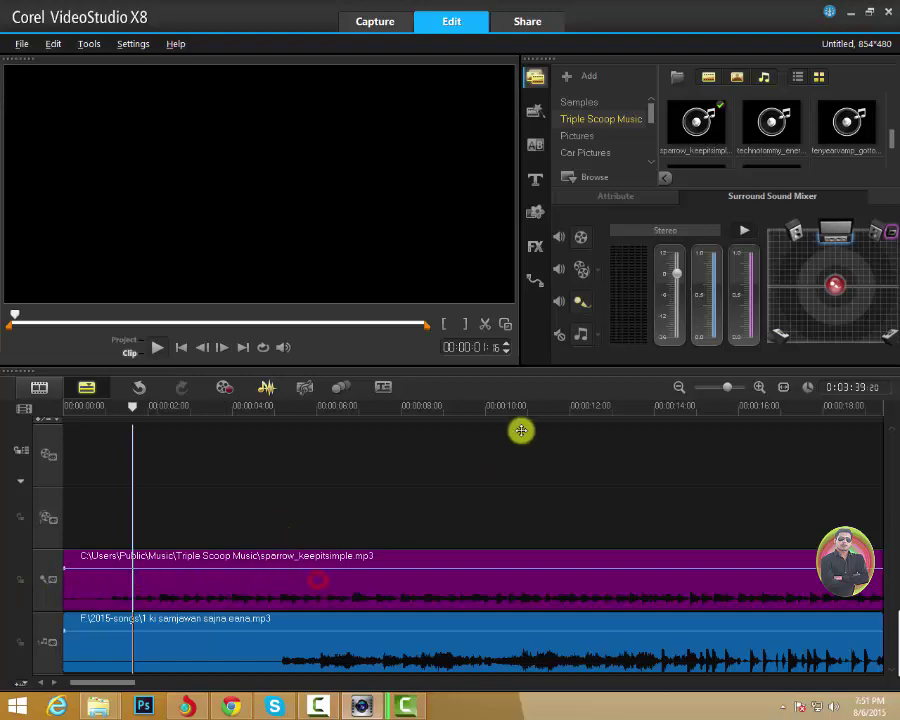
drag(818, 307, 857, 297)
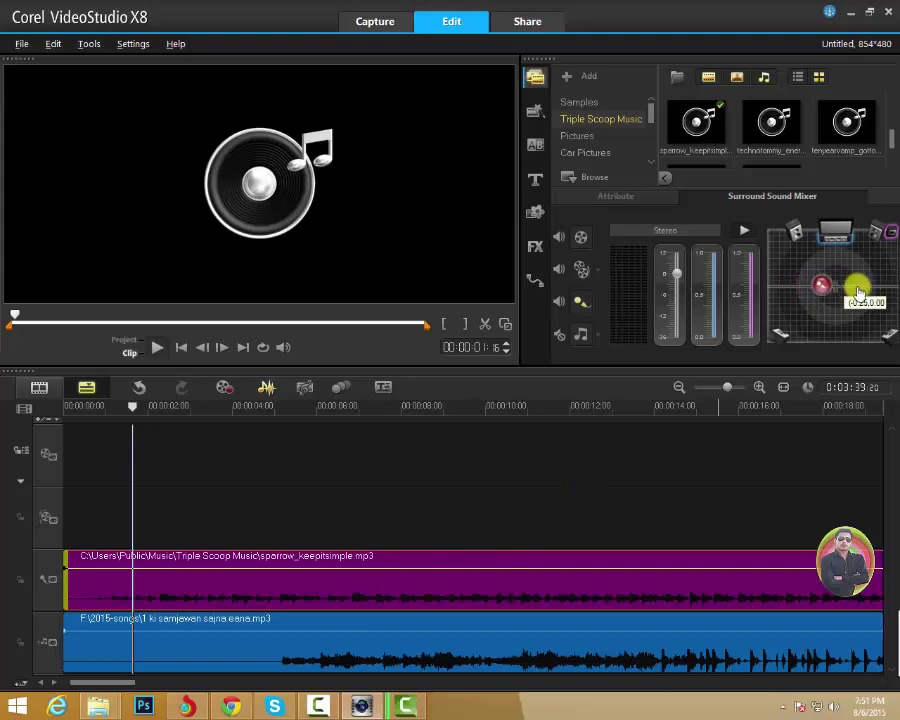
drag(857, 297, 884, 292)
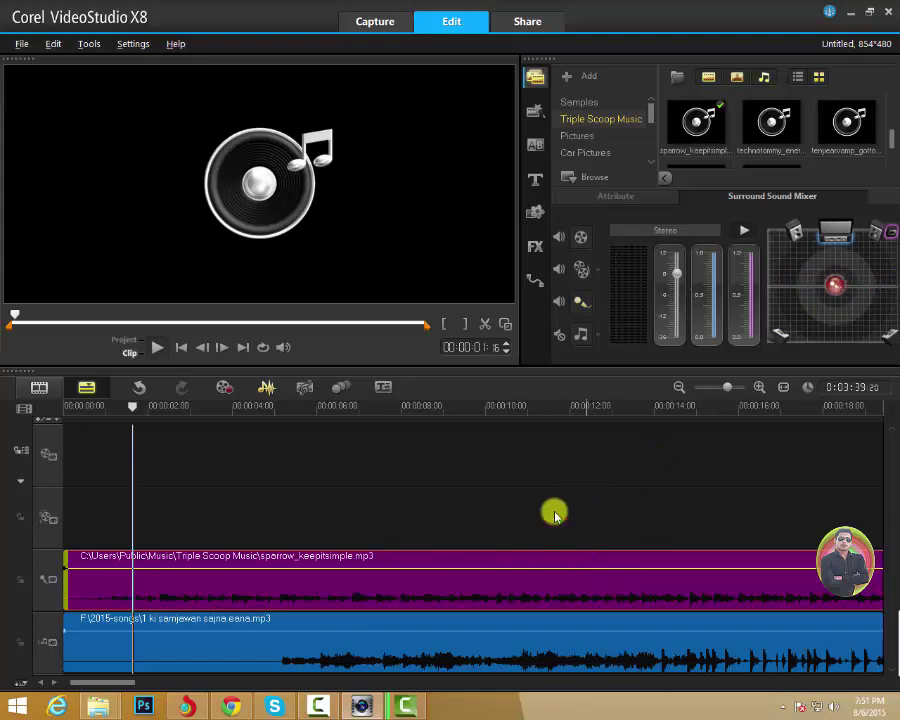
Step: Zoom the timeline out and add a volume keyframe late in the music clip
drag(727, 387, 710, 387)
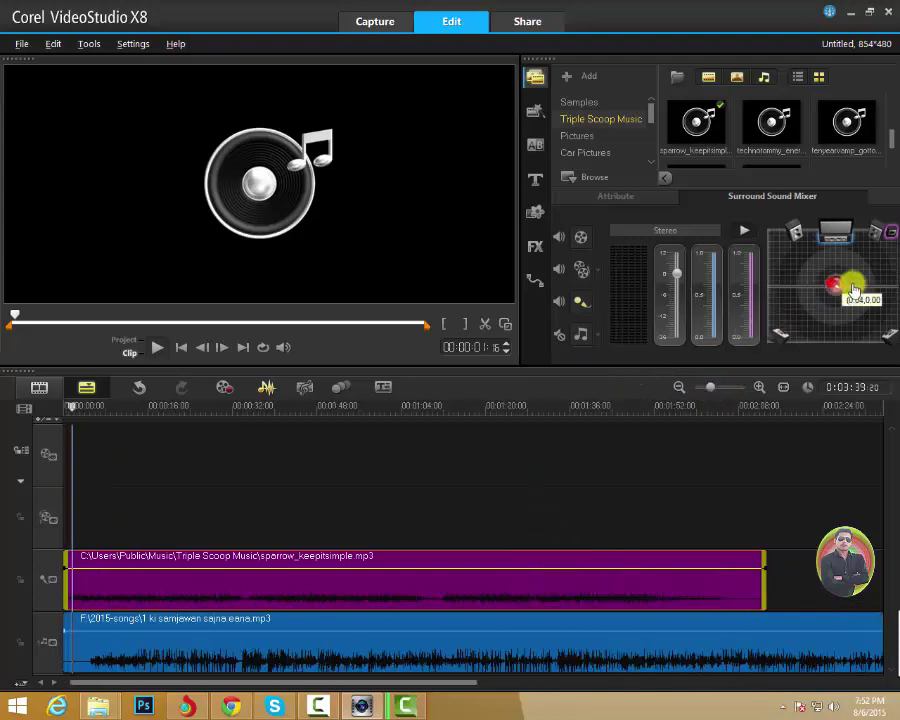
click(626, 574)
click(617, 568)
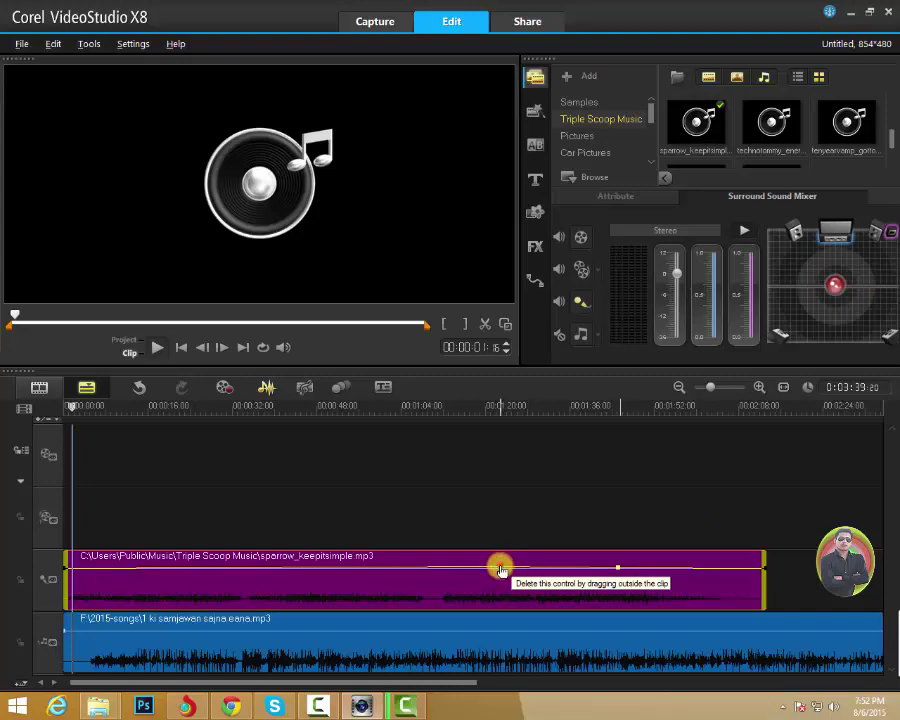
Step: Make a moderate mid-clip volume dip and add an early keyframe at full volume
drag(500, 568, 497, 598)
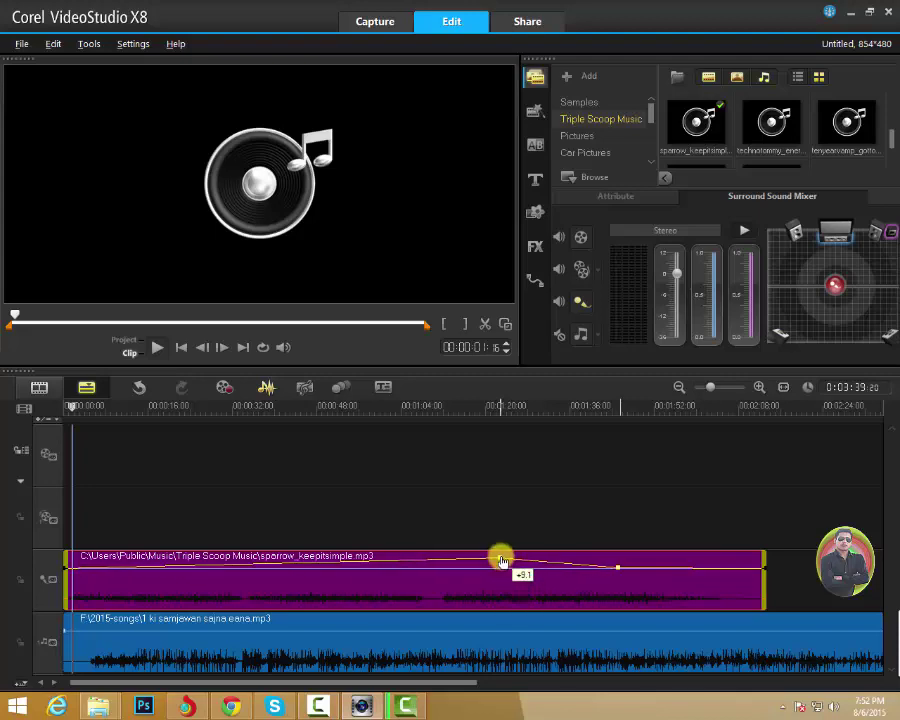
drag(497, 598, 487, 583)
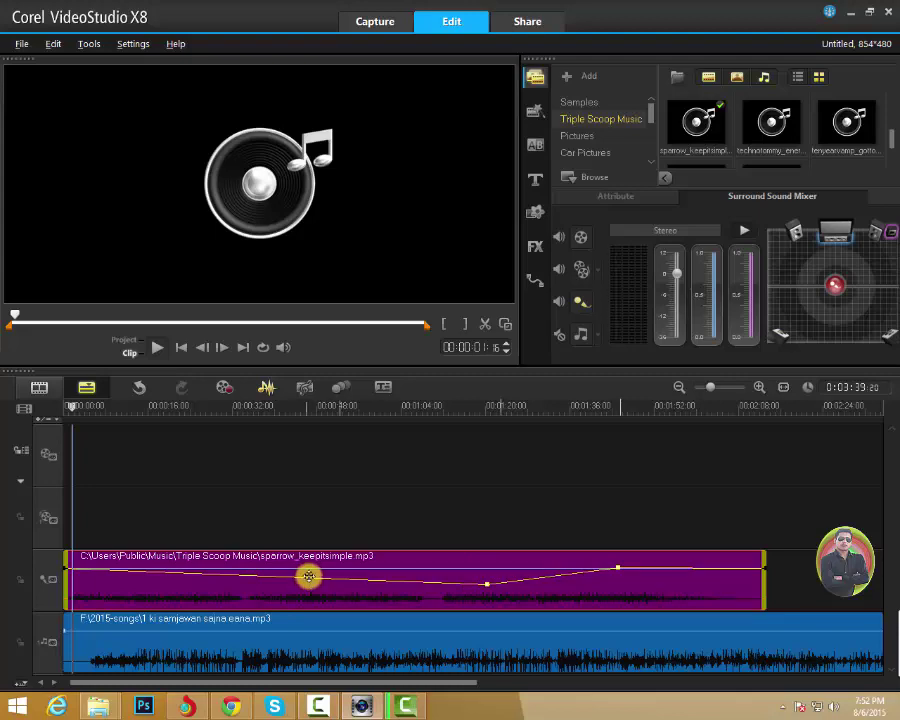
click(309, 578)
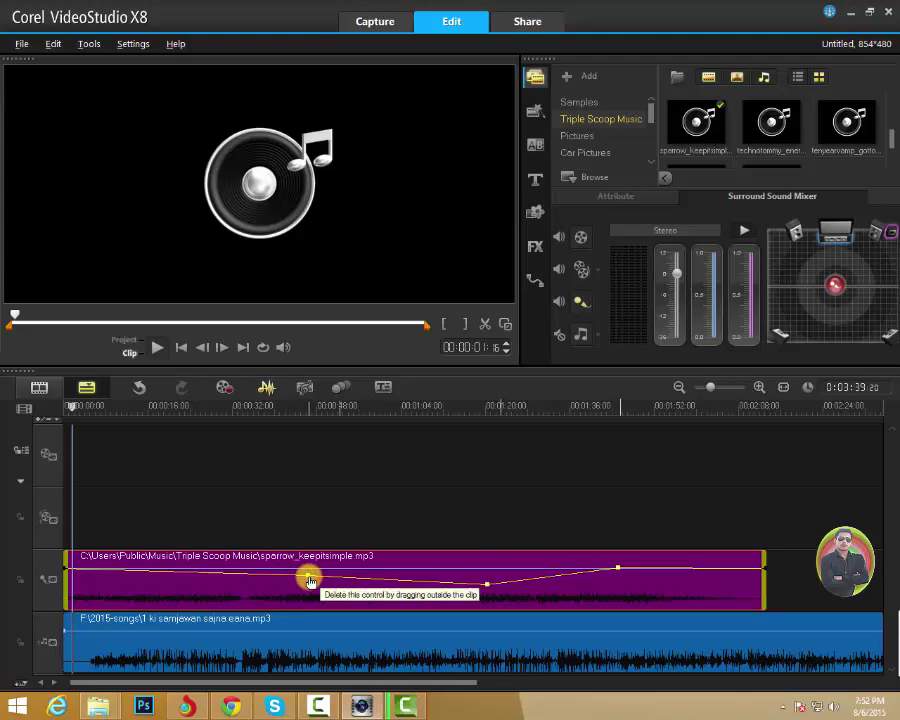
drag(307, 581, 311, 568)
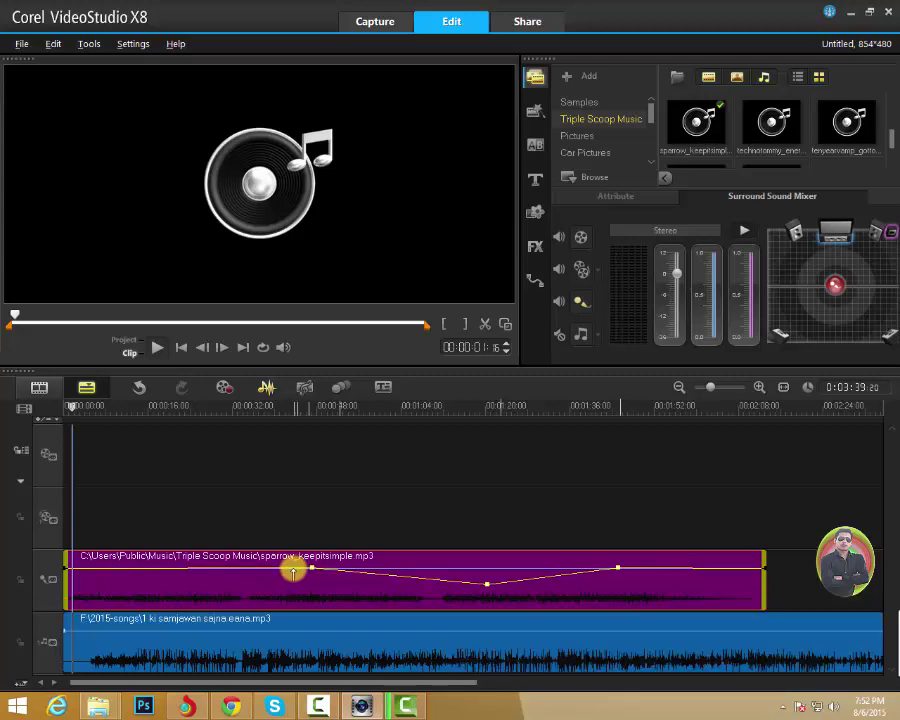
drag(294, 572, 276, 571)
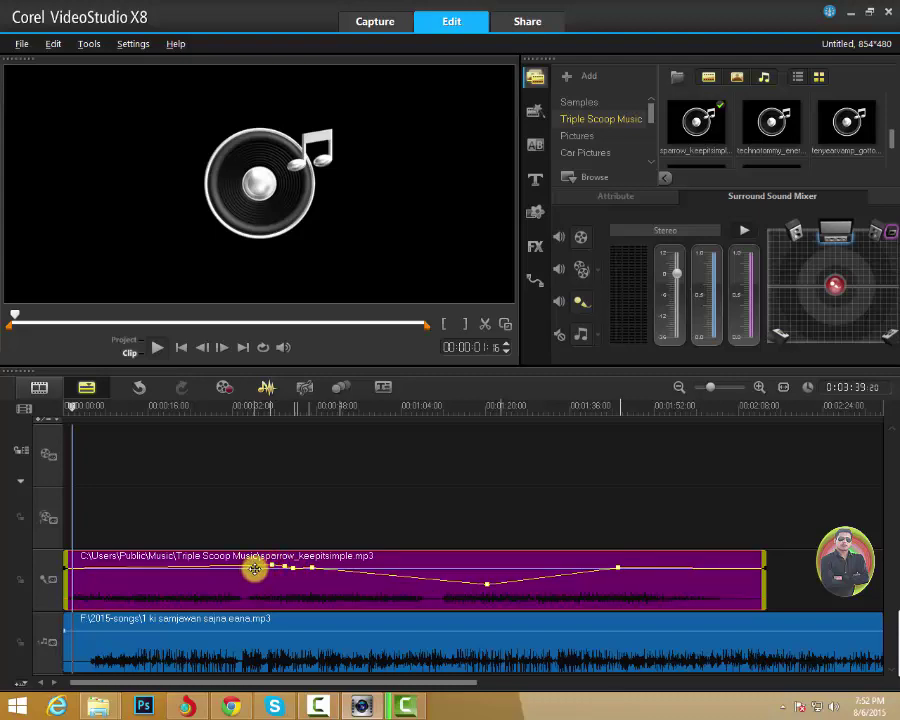
Step: Add a sharp early dip and set neighbouring keyframes to about -5.4 and -3.4
click(258, 567)
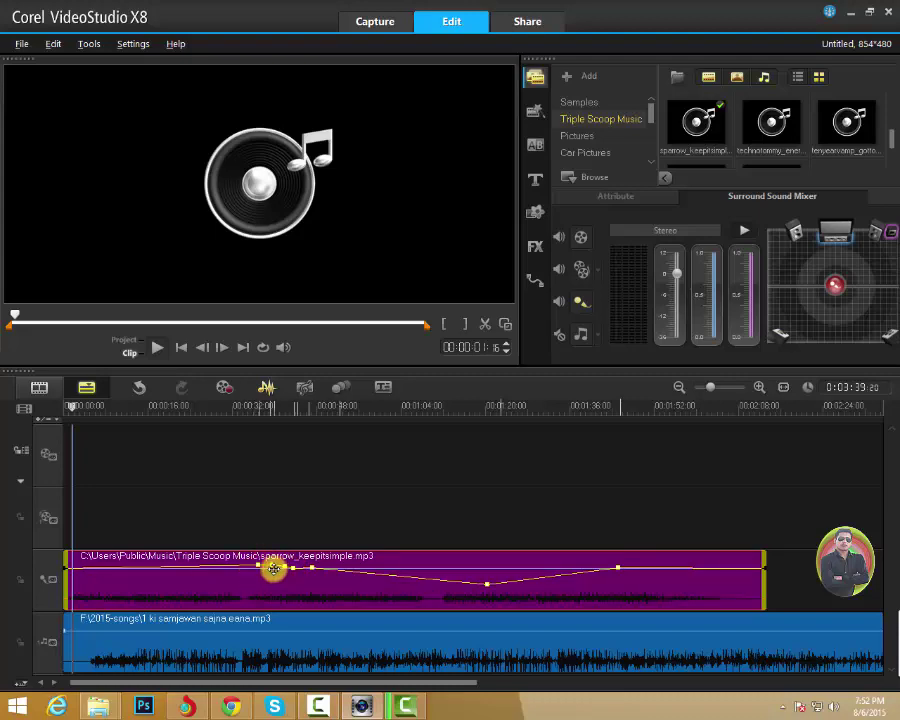
mouse_move(273, 568)
mouse_down()
mouse_move(277, 594)
mouse_move(315, 590)
mouse_move(308, 586)
mouse_up()
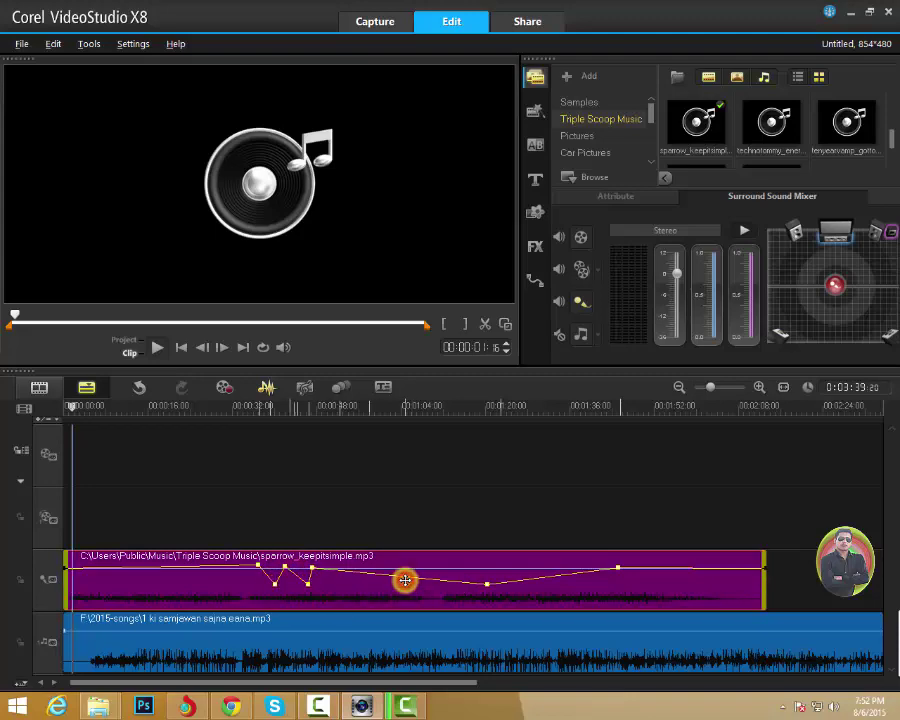
drag(405, 580, 385, 579)
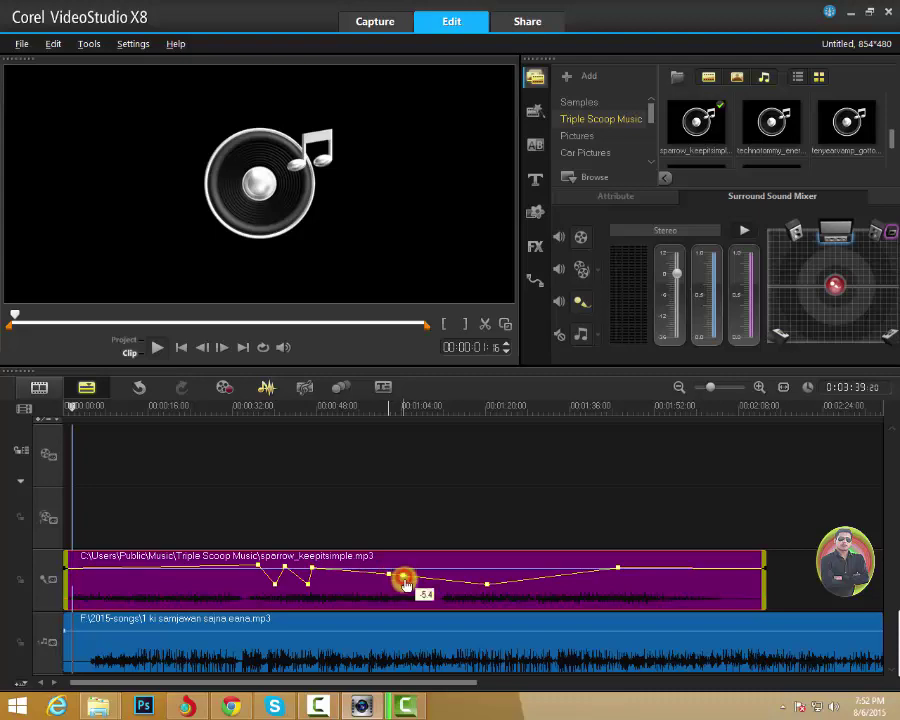
drag(405, 585, 405, 583)
click(419, 578)
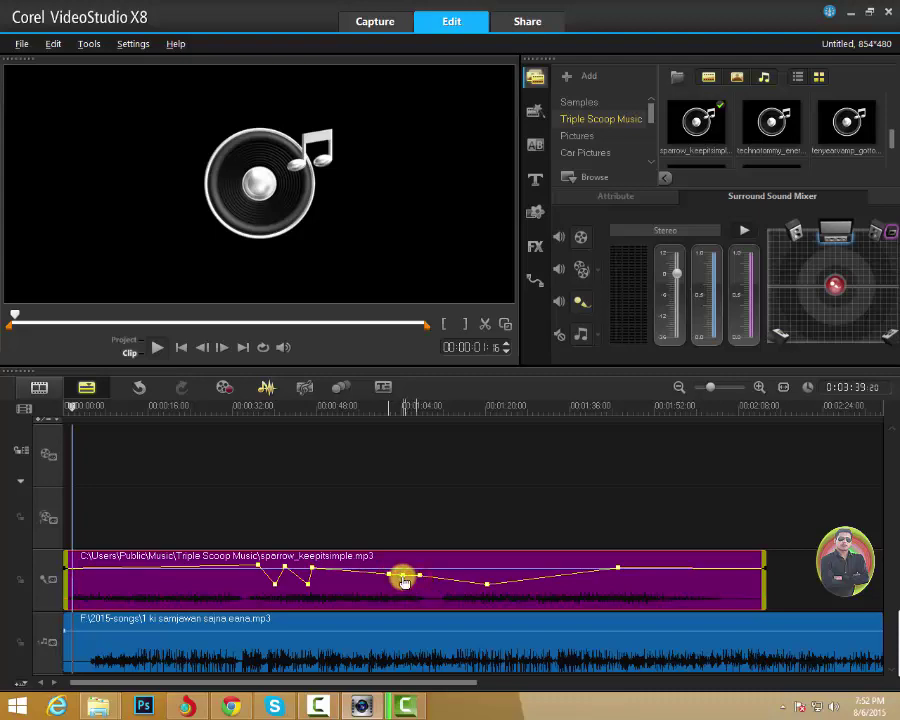
click(405, 580)
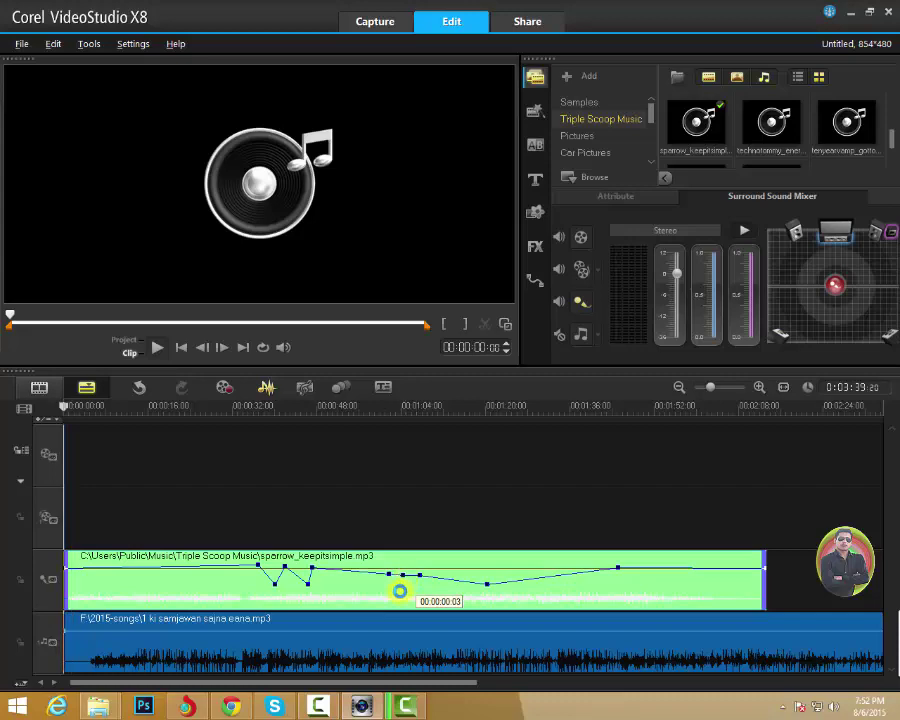
drag(405, 578, 404, 585)
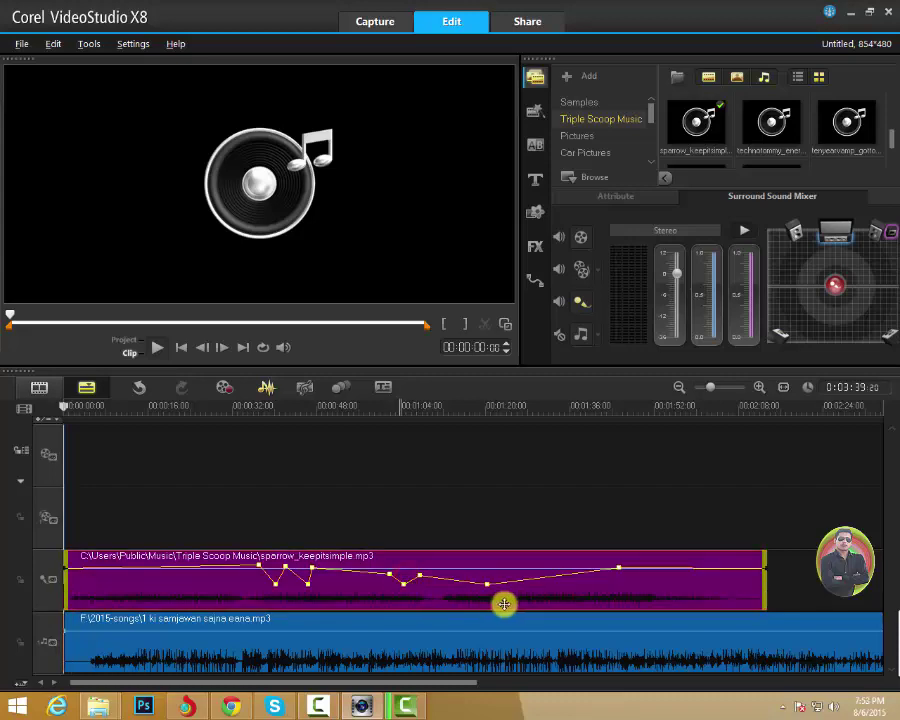
Step: Select the blue song clip and switch the surround mixer to the music track
click(448, 641)
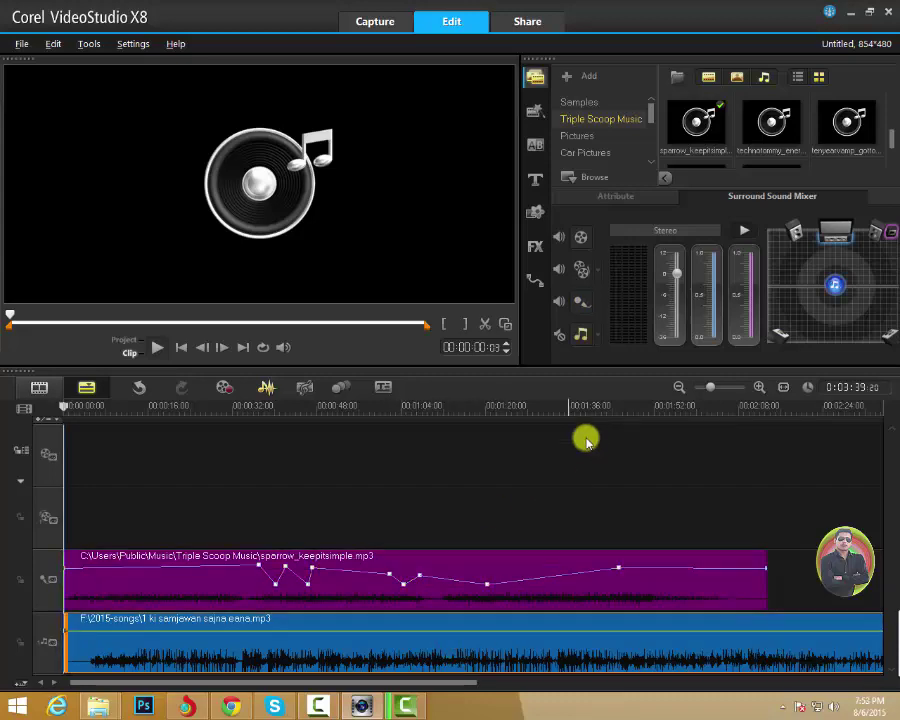
click(577, 303)
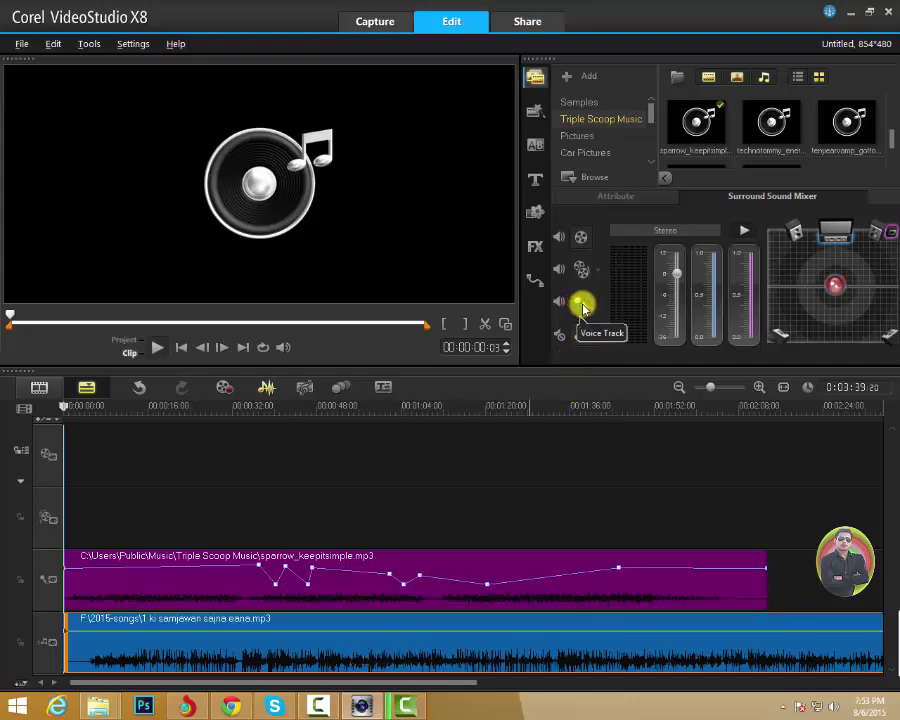
click(516, 571)
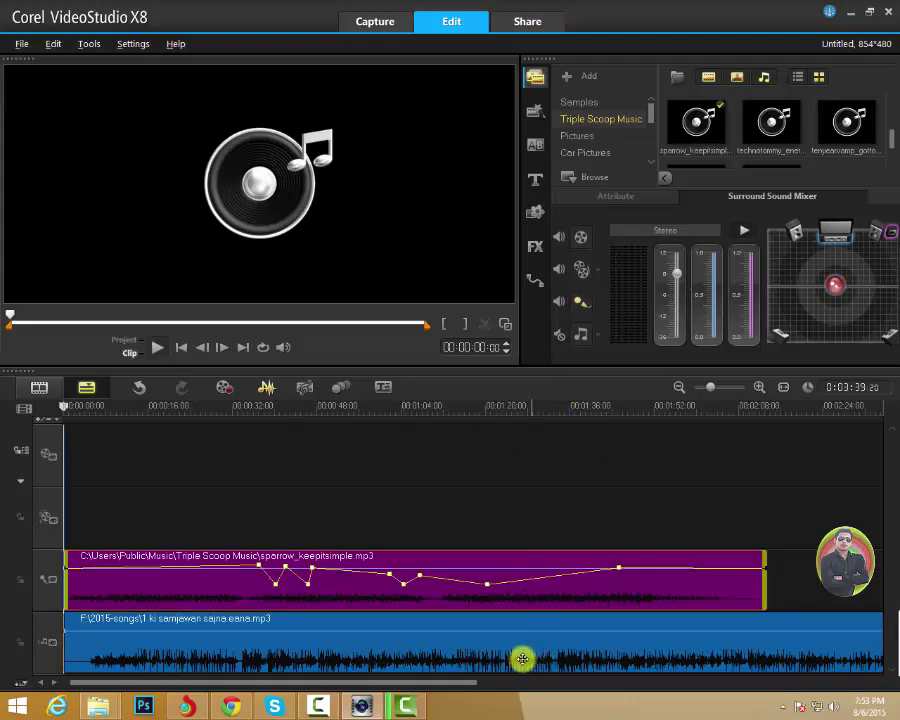
click(459, 645)
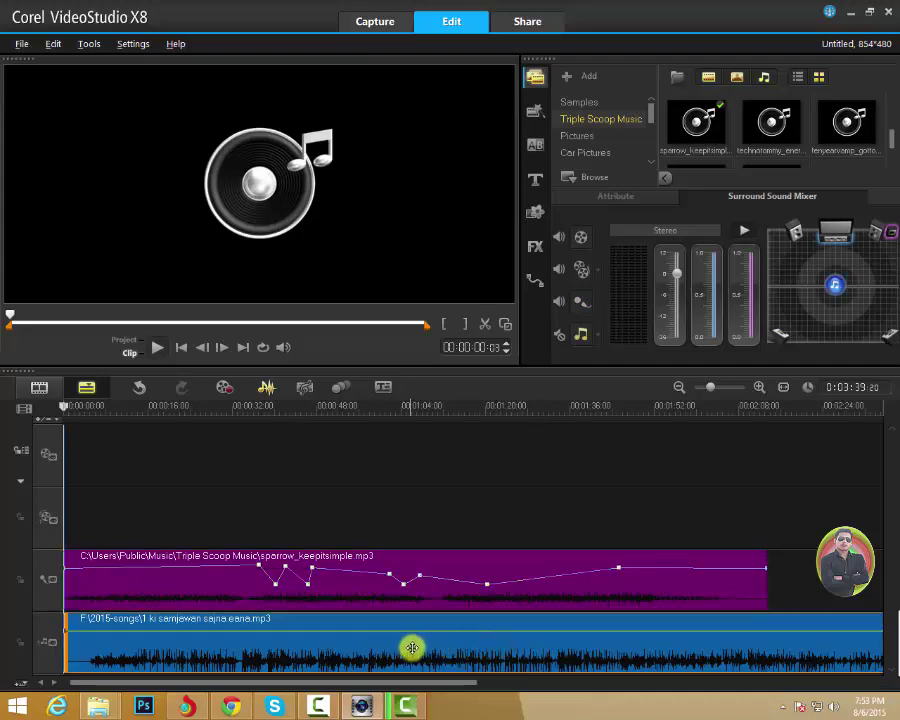
Step: Add volume keyframes across the first half of the blue song clip
click(420, 629)
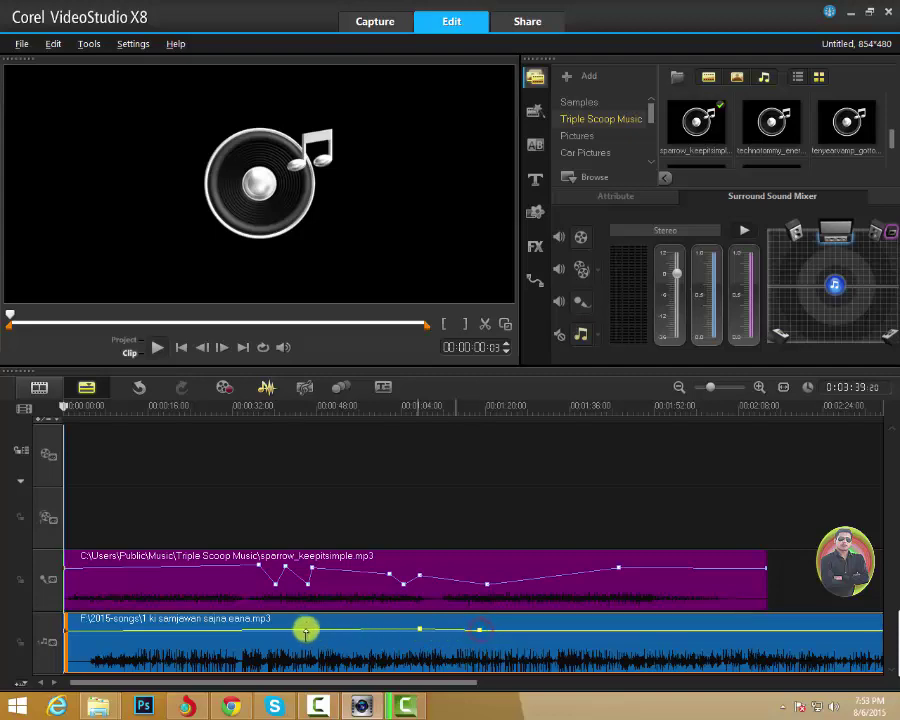
click(278, 628)
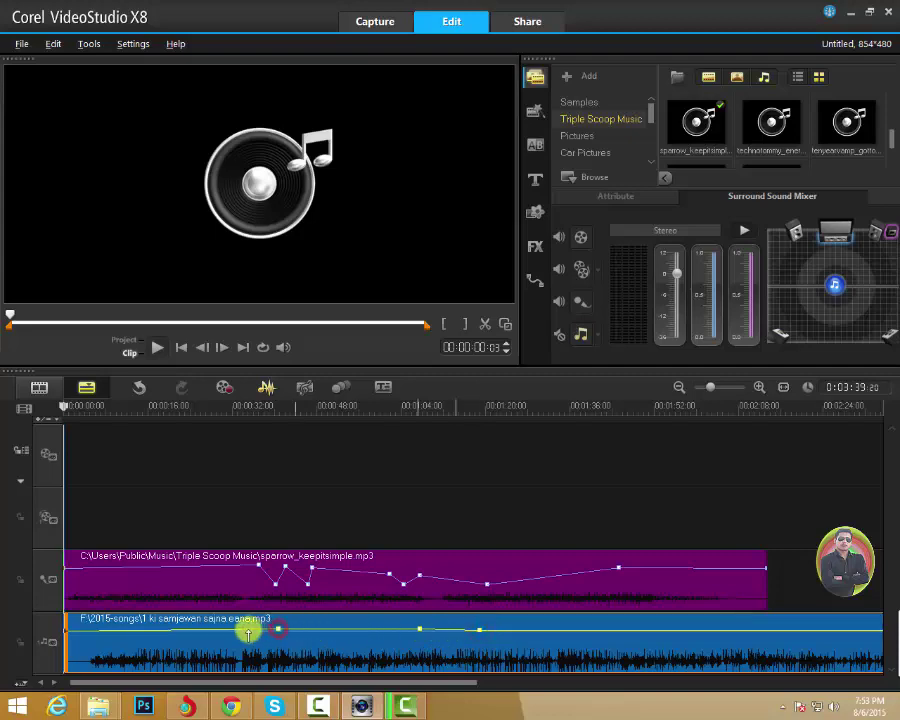
click(172, 632)
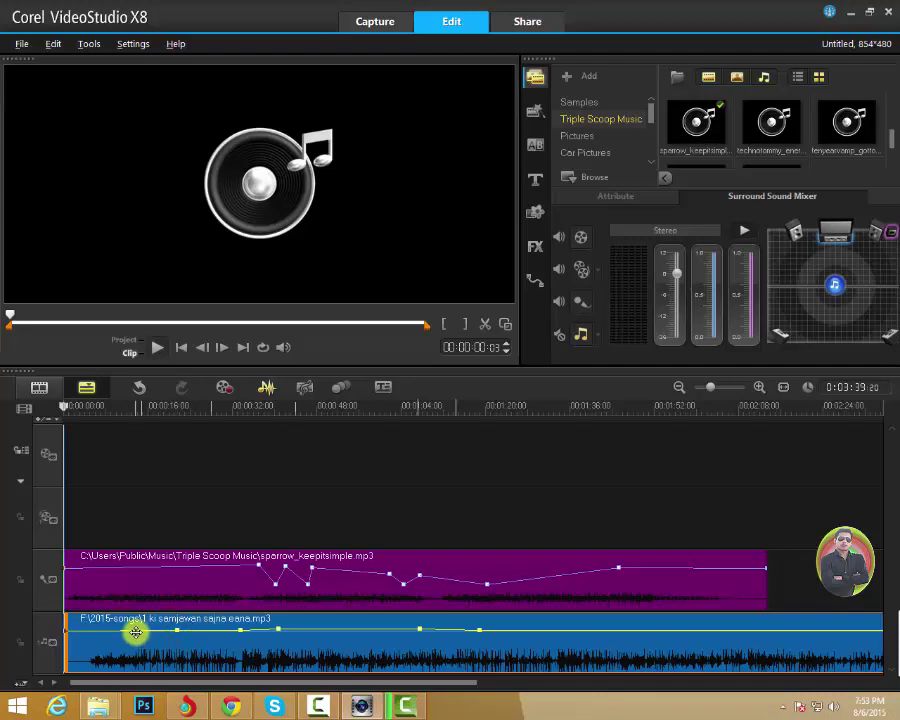
click(112, 631)
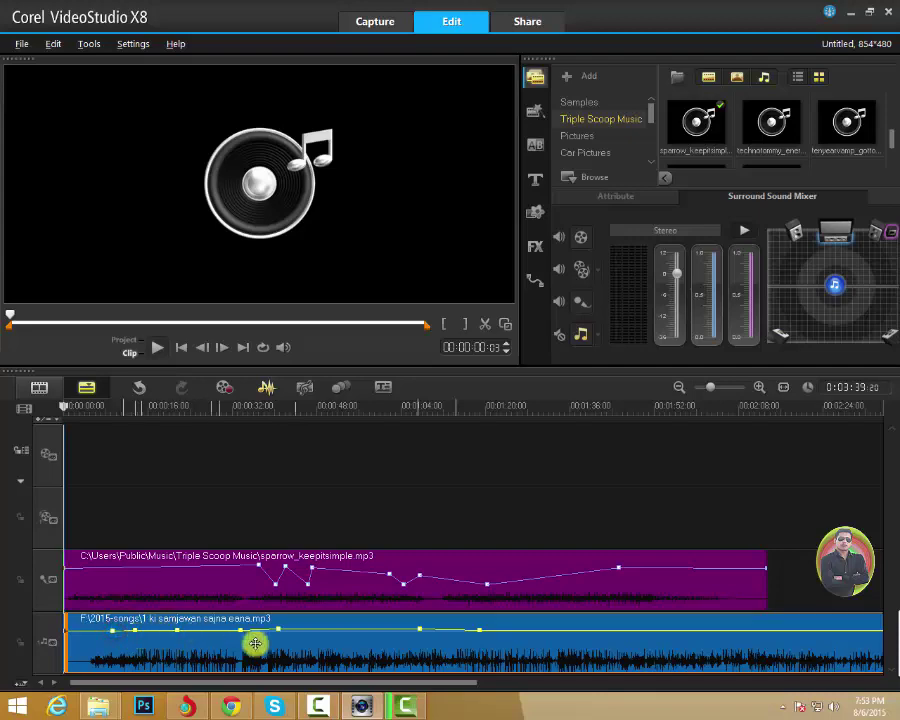
click(342, 631)
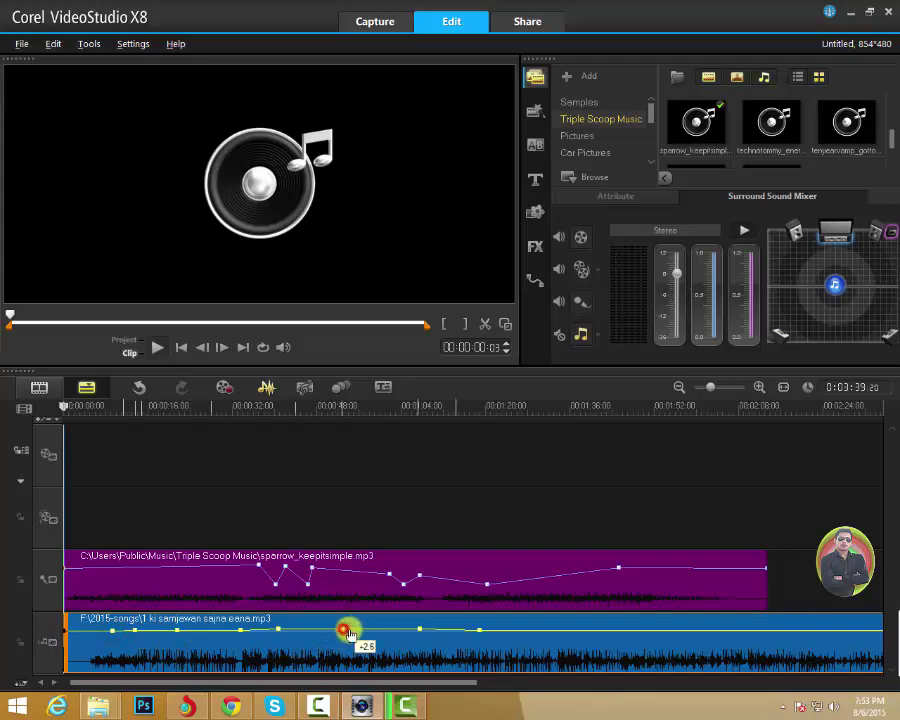
Step: Add keyframes later in the song and pull one down into a volume dip
click(529, 634)
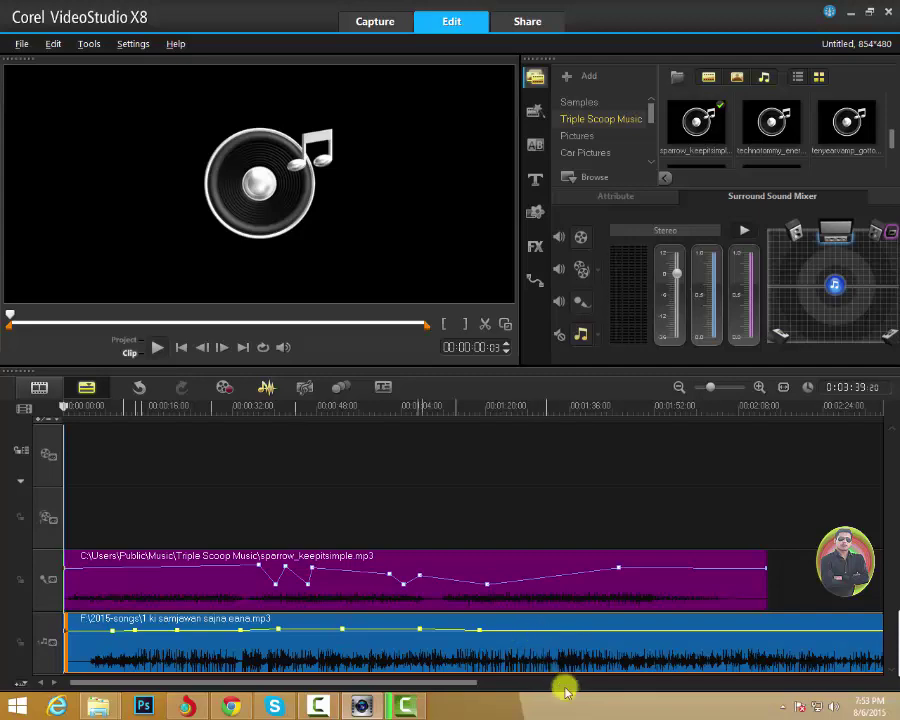
click(617, 632)
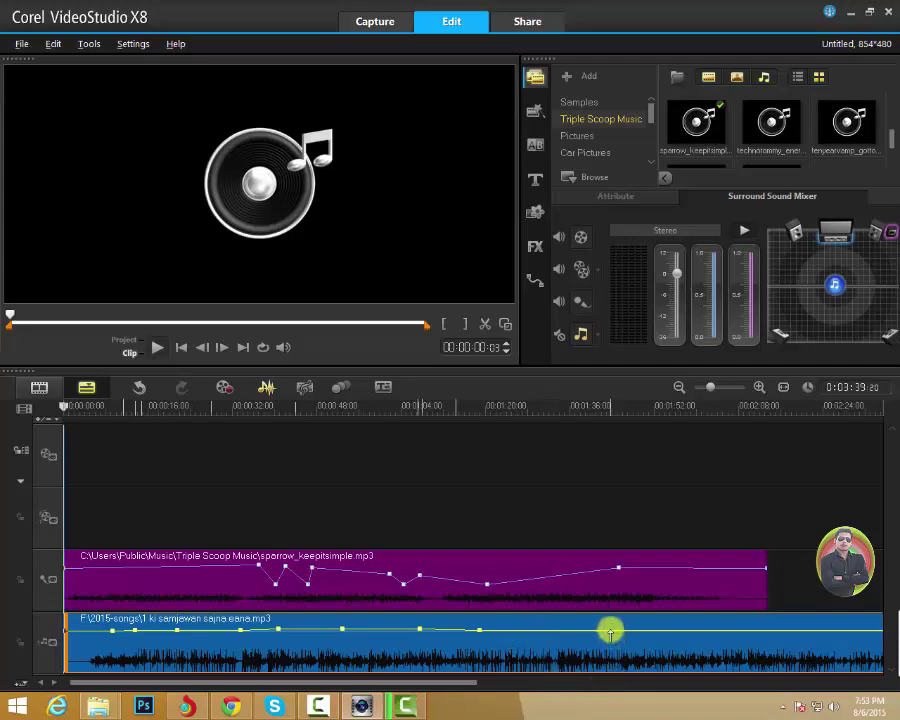
click(610, 631)
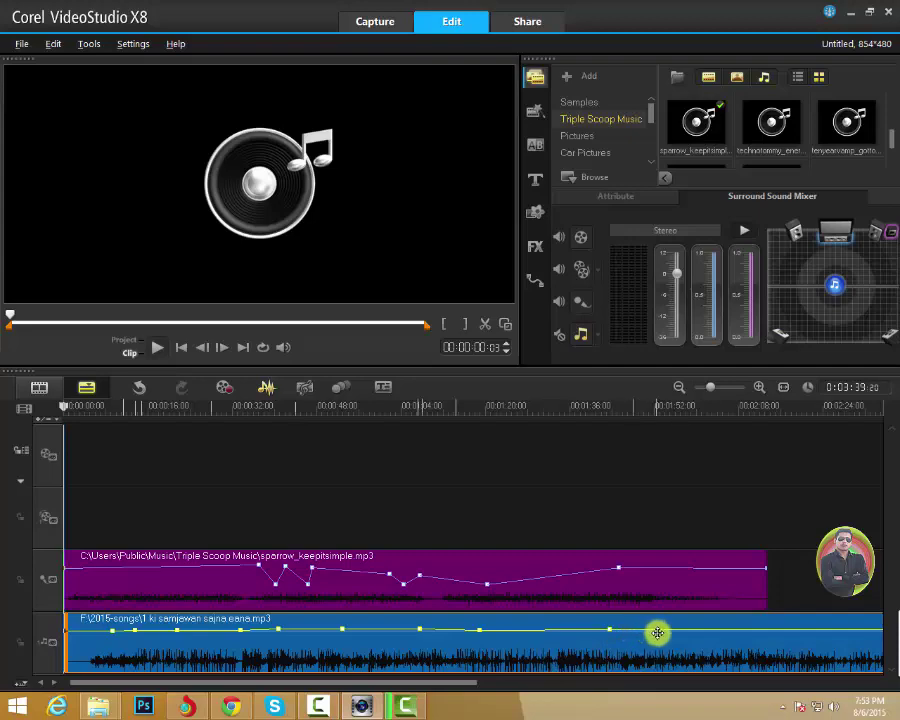
click(538, 634)
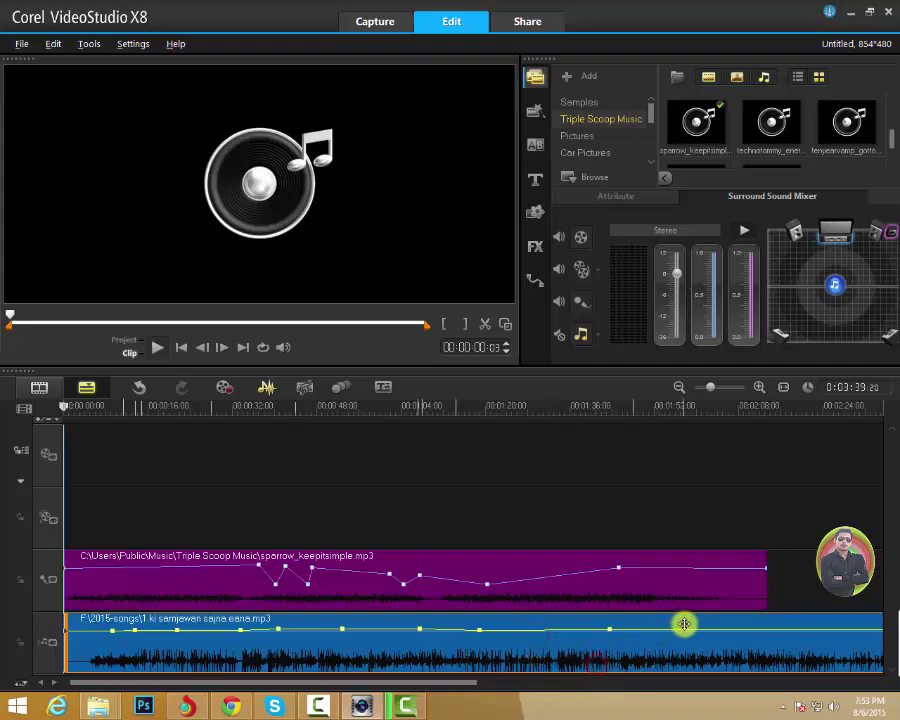
drag(478, 628, 484, 652)
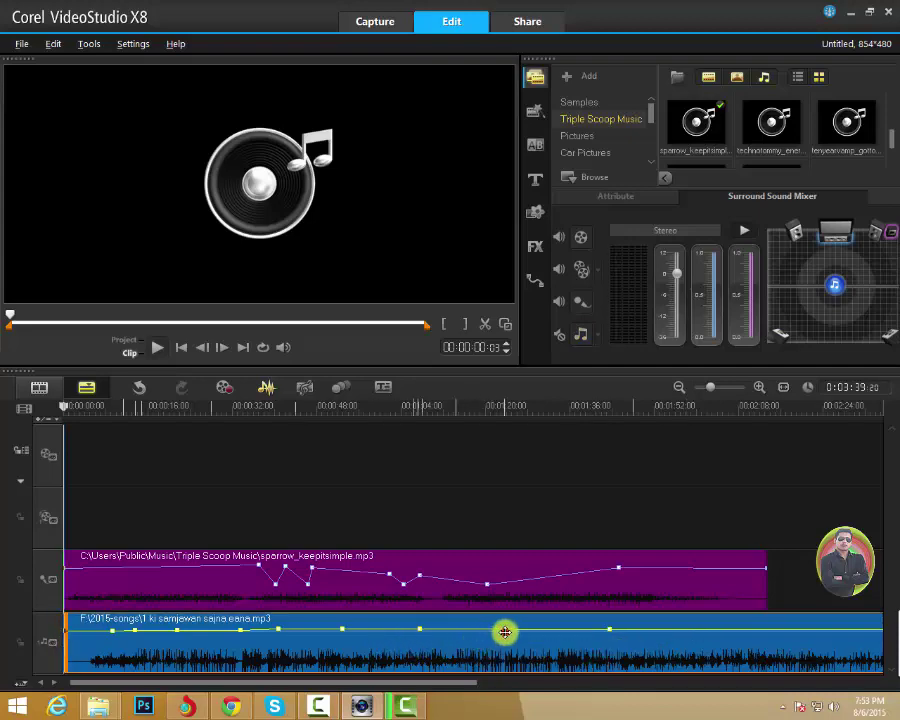
Step: Pull mid-clip and early song keyframes into dips (about -8.1) and raise a small peak
click(508, 629)
drag(508, 629, 510, 644)
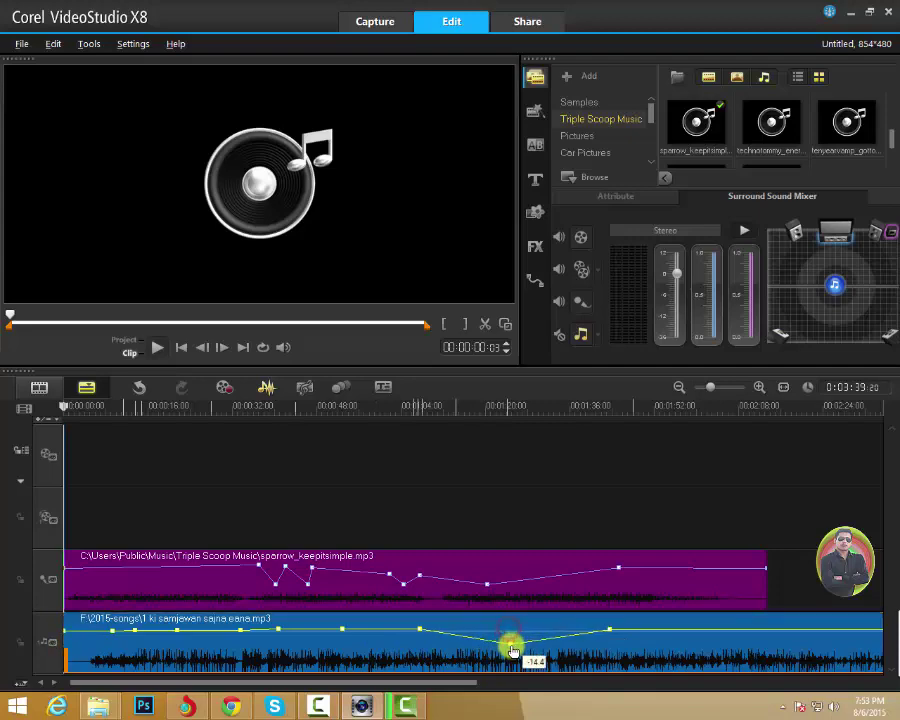
mouse_move(342, 629)
mouse_down()
mouse_move(345, 660)
mouse_move(340, 634)
mouse_up()
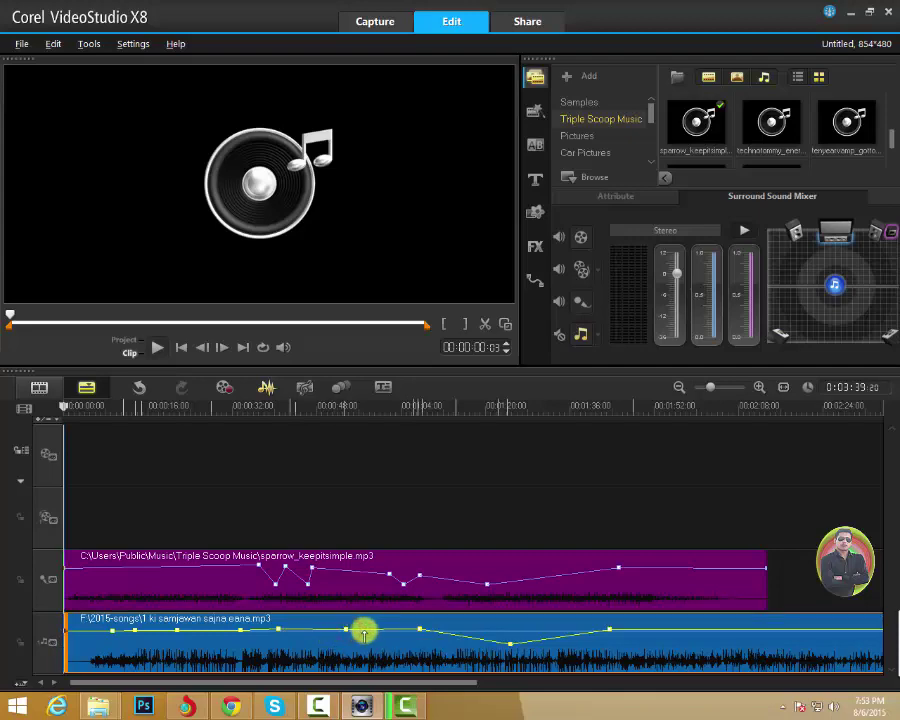
click(367, 633)
drag(367, 630, 367, 620)
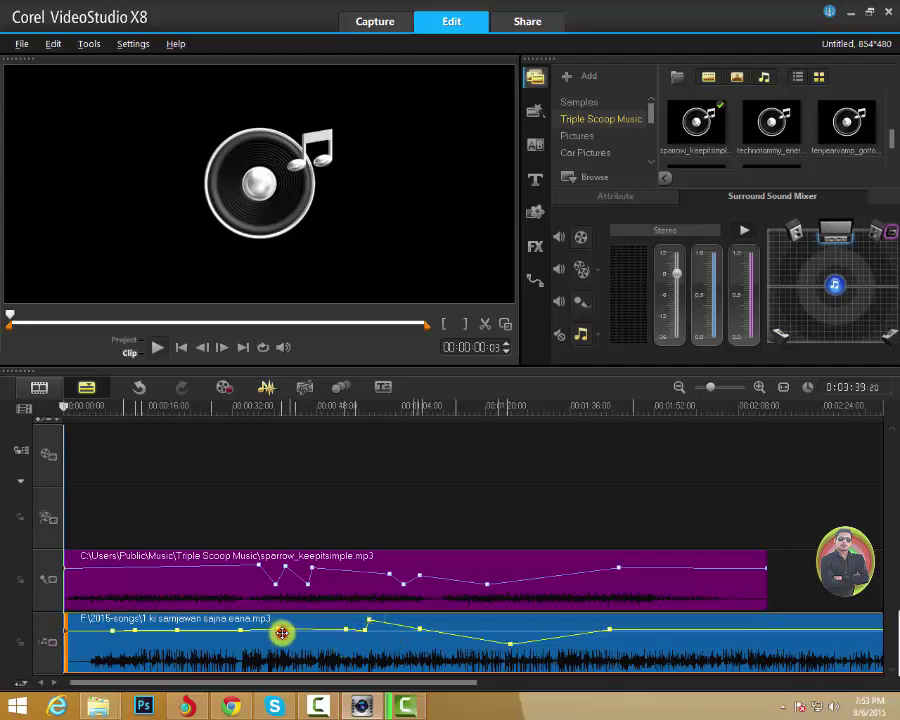
drag(282, 632, 279, 640)
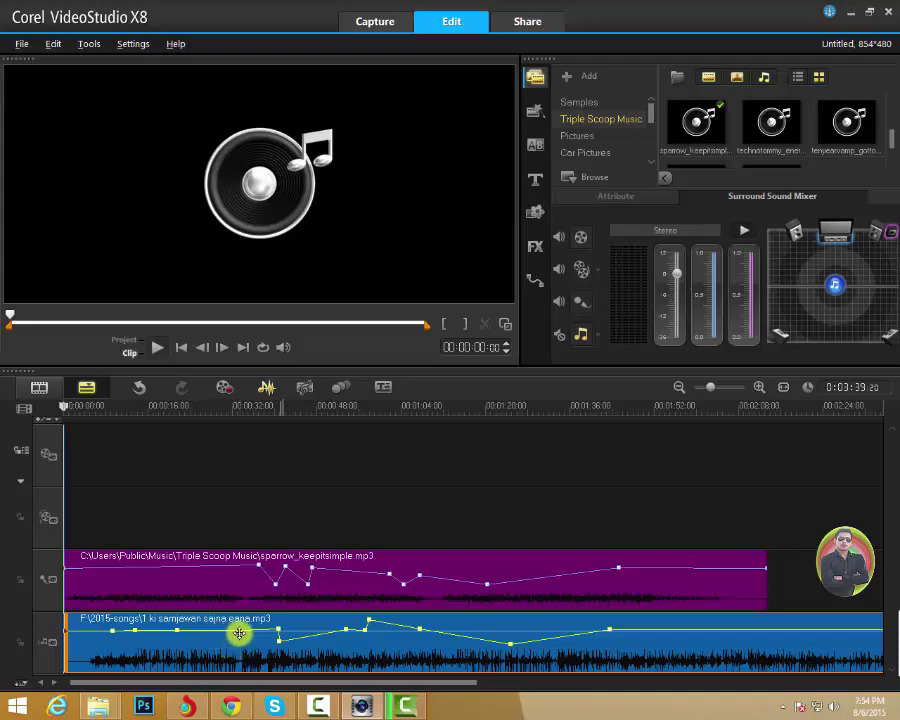
Step: Lower several early song keyframes, one near -1.1, and add another further along
drag(241, 633, 242, 645)
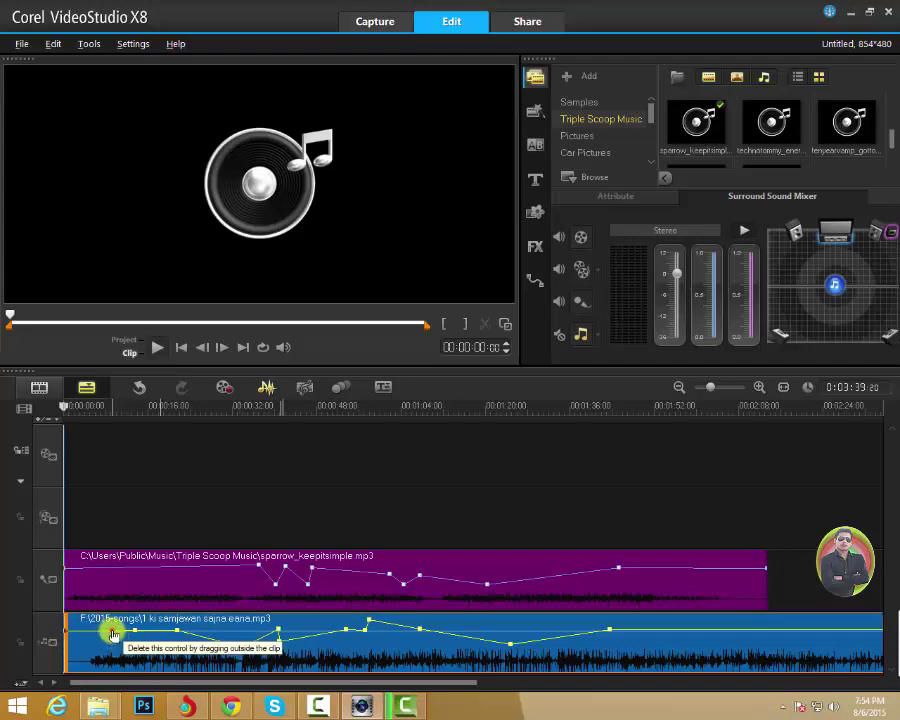
mouse_move(113, 633)
mouse_down()
mouse_move(113, 645)
mouse_move(104, 633)
mouse_move(80, 632)
mouse_up()
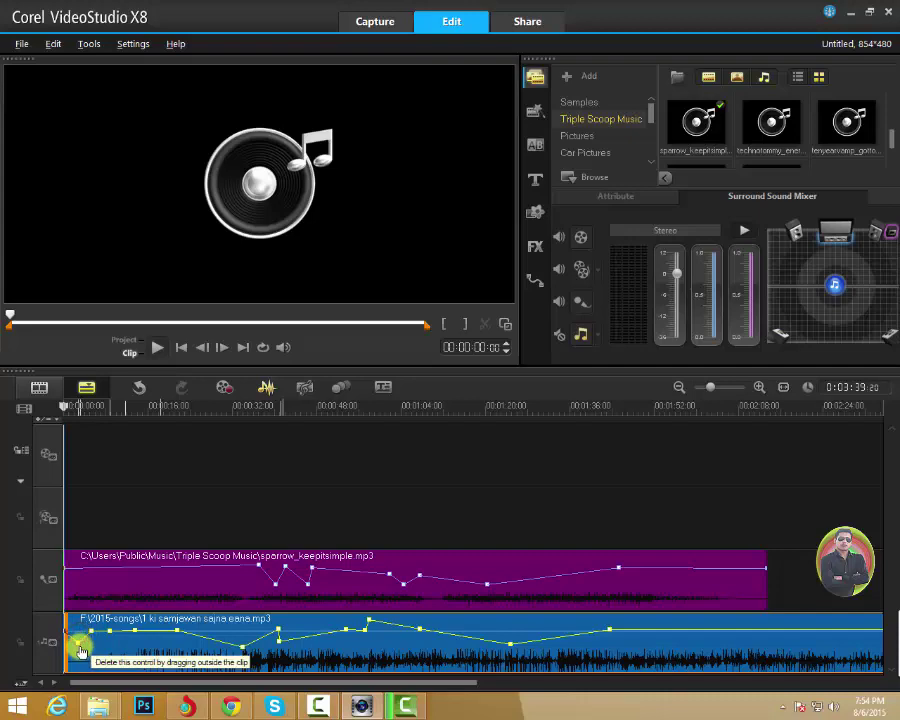
click(80, 645)
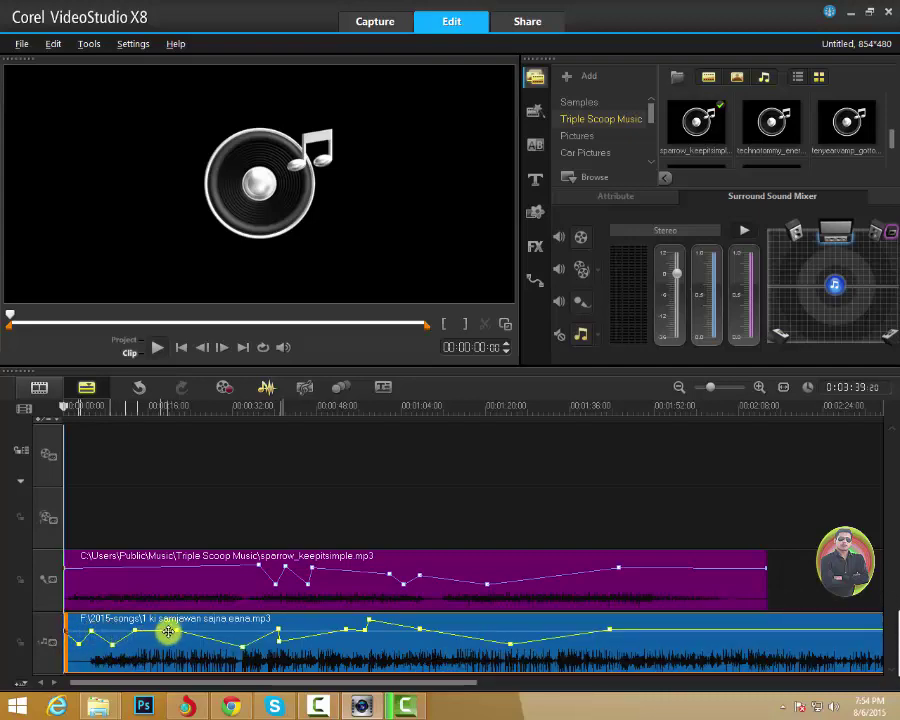
click(213, 641)
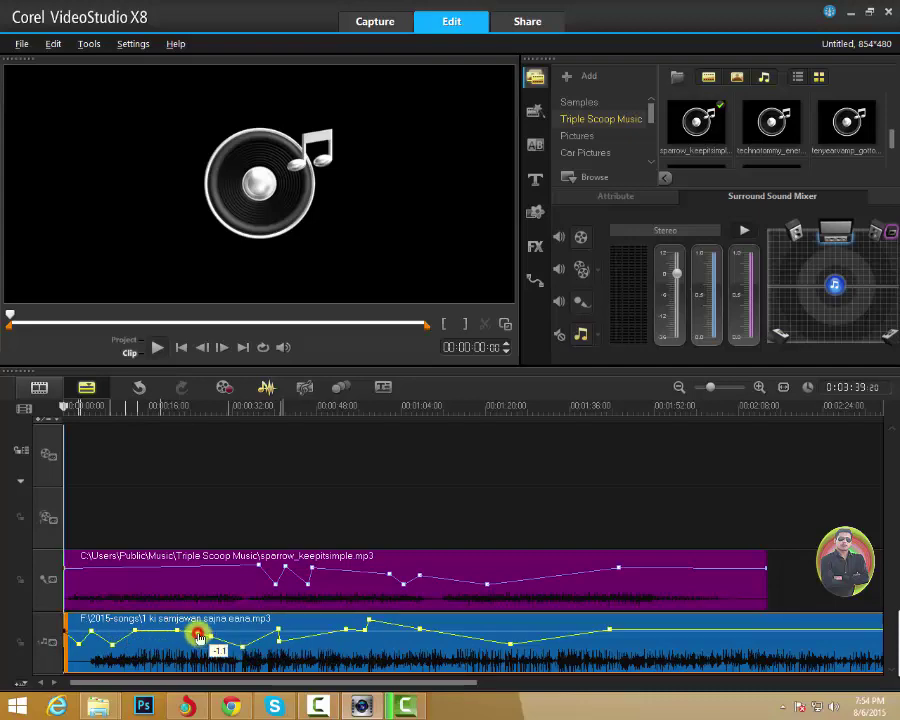
drag(199, 636, 193, 653)
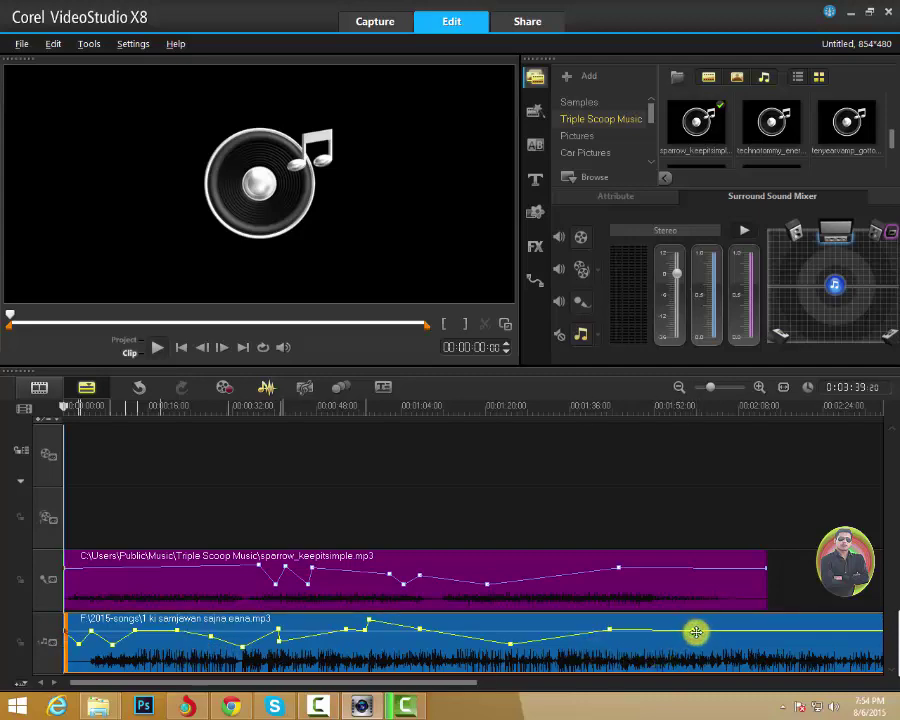
click(660, 635)
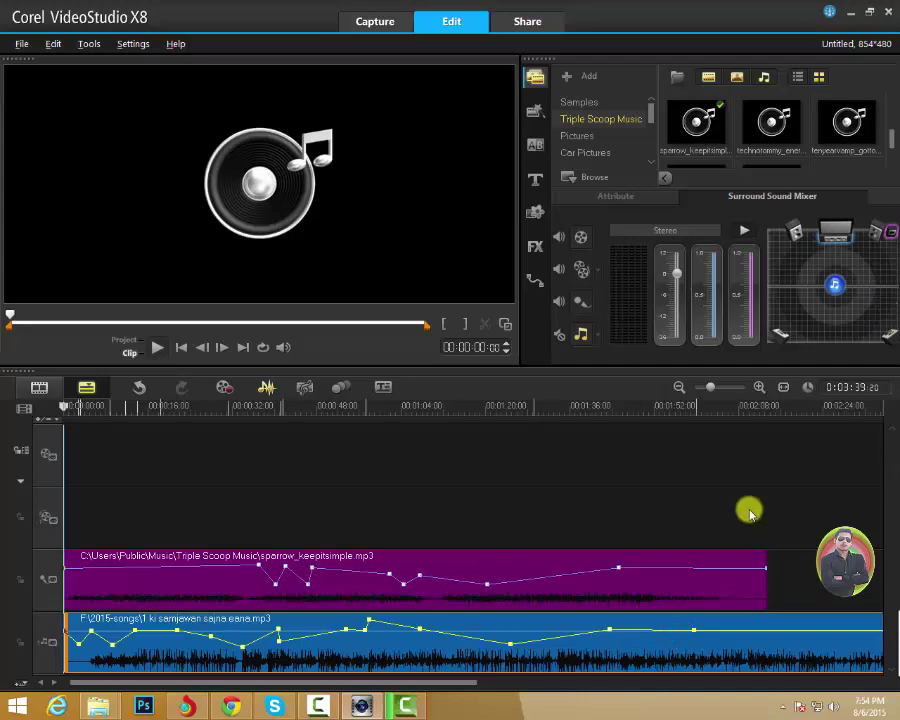
Step: Pan the blue song toward the right speaker in the Surround Sound Mixer
drag(835, 285, 867, 285)
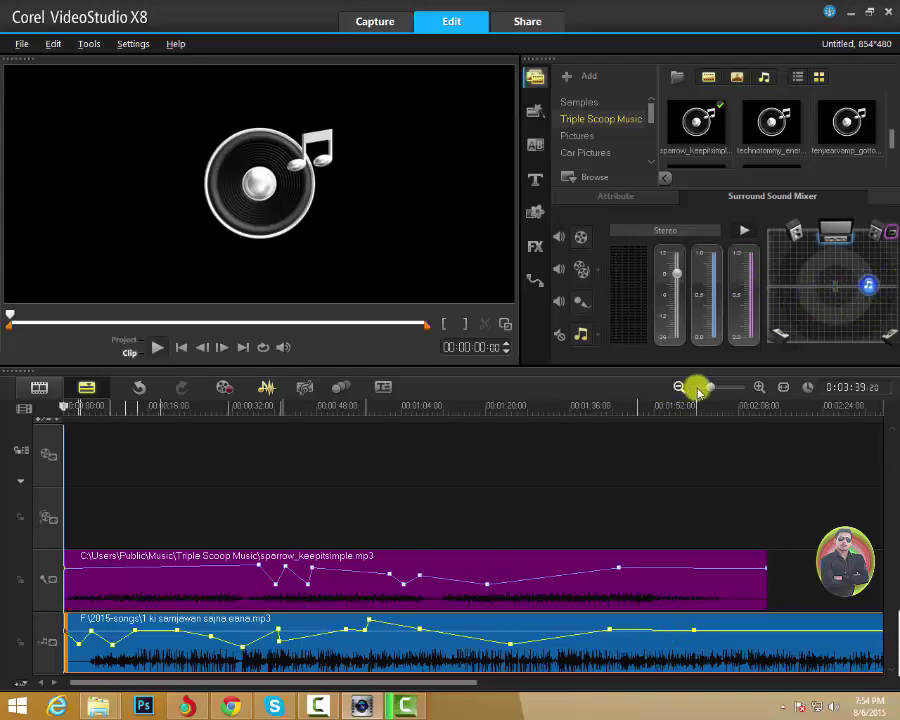
drag(707, 388, 703, 387)
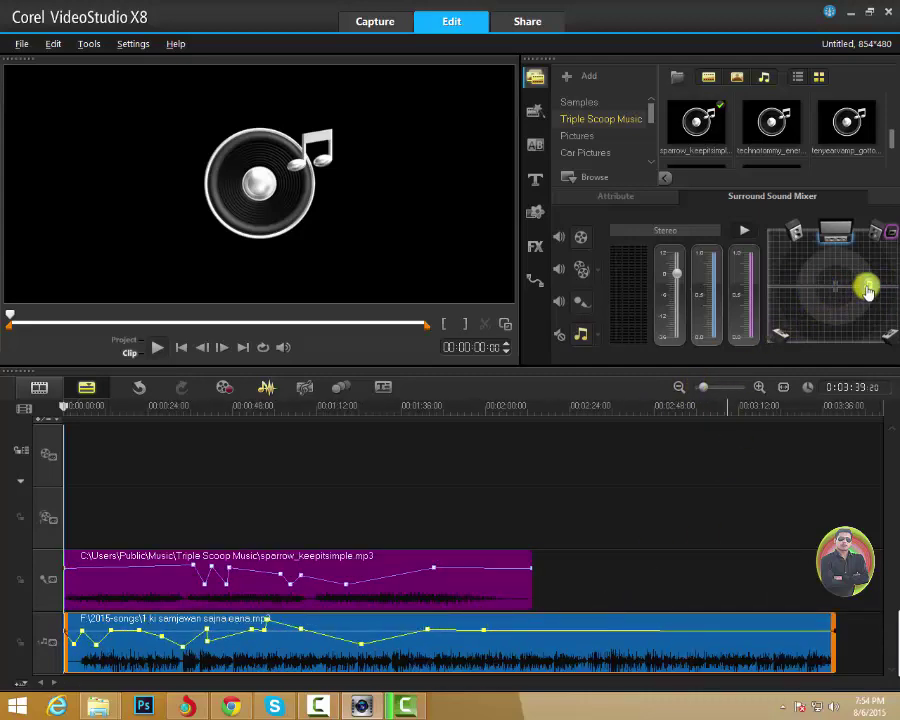
mouse_move(866, 286)
mouse_down()
mouse_move(797, 300)
mouse_move(858, 298)
mouse_up()
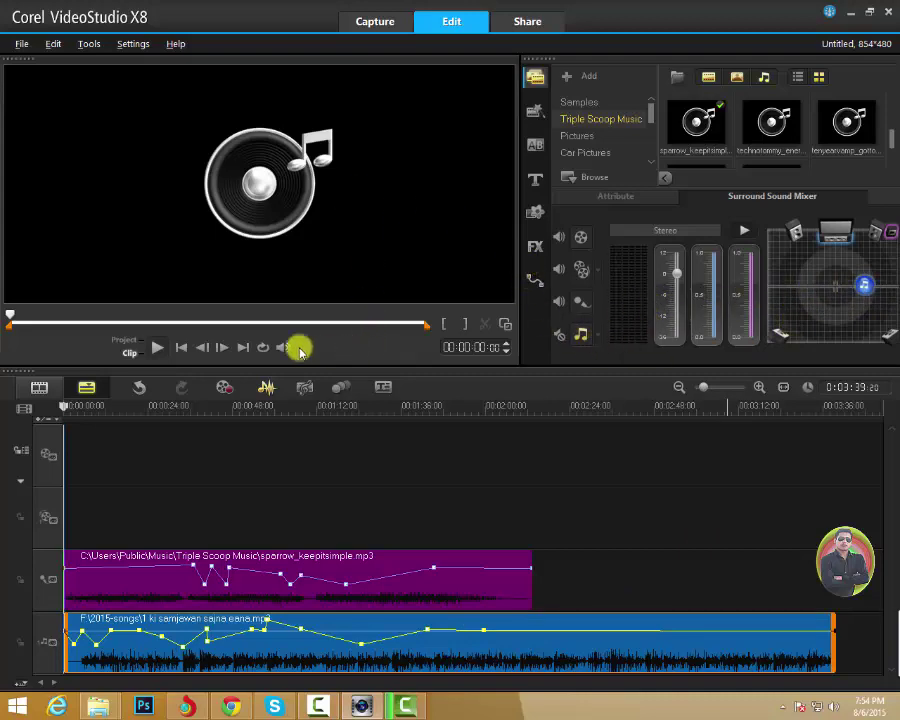
Step: Play back the project with the preview volume turned down
click(156, 347)
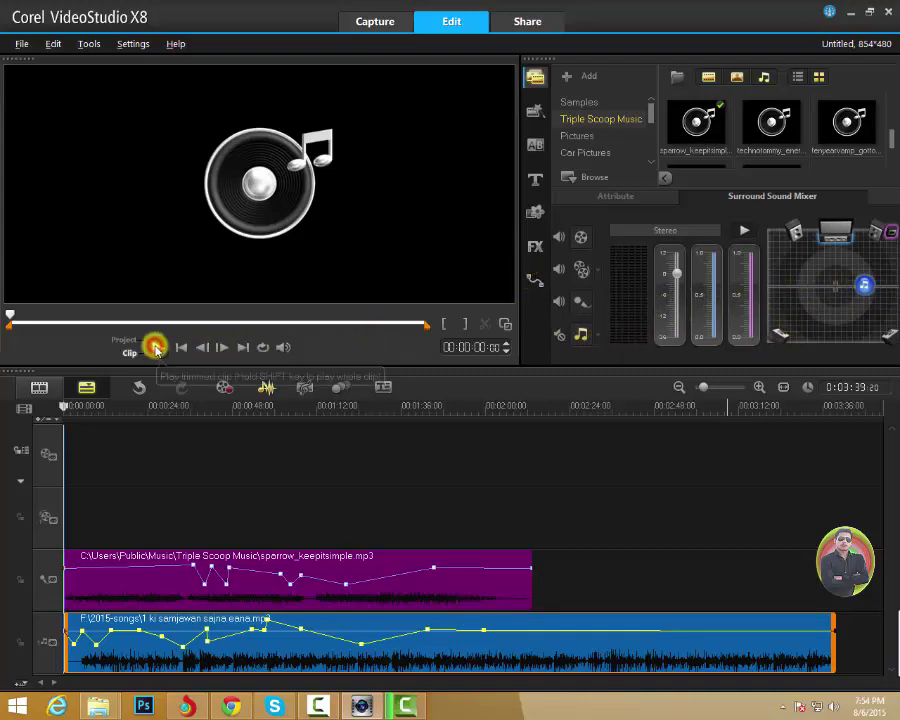
click(290, 348)
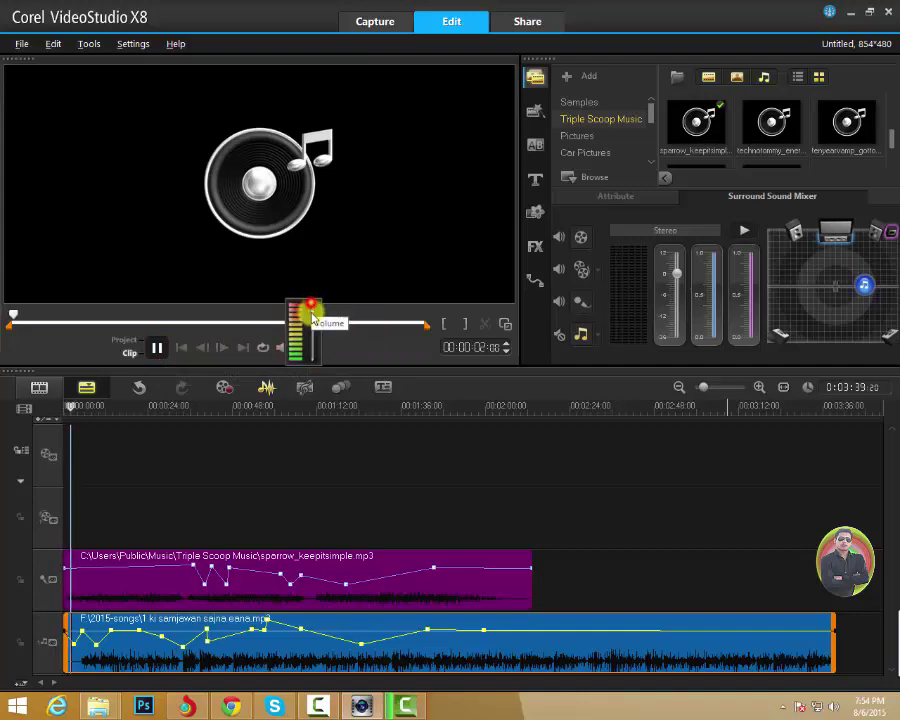
drag(311, 304, 311, 334)
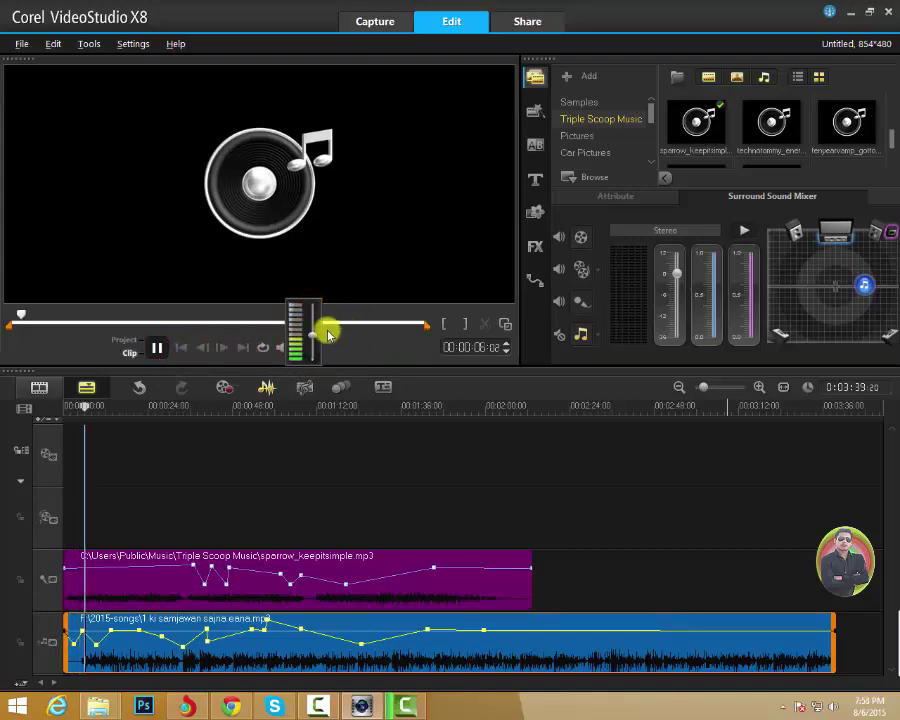
drag(313, 340, 313, 348)
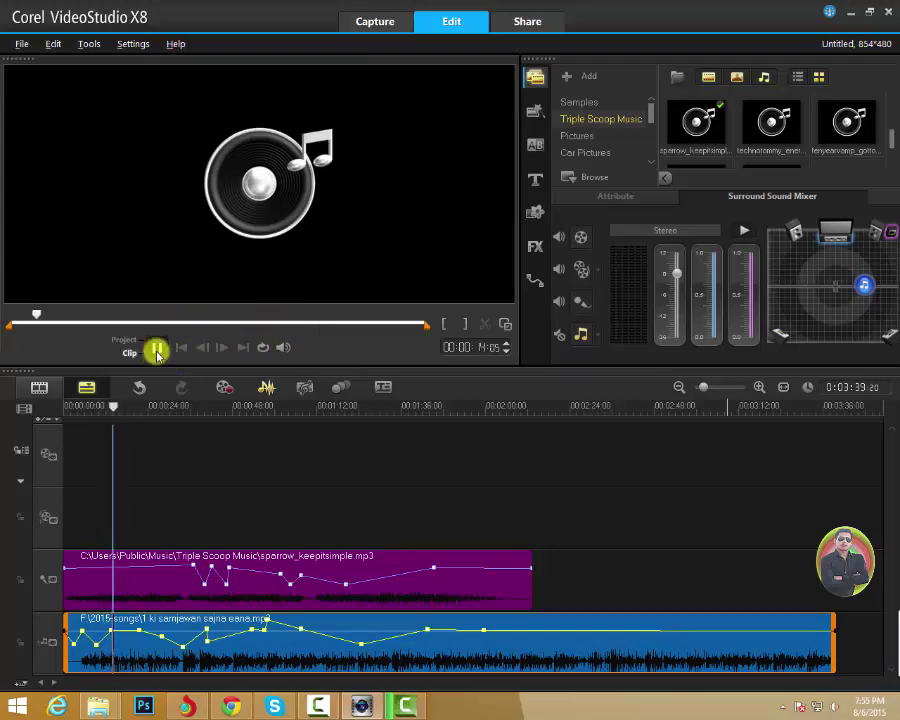
click(157, 349)
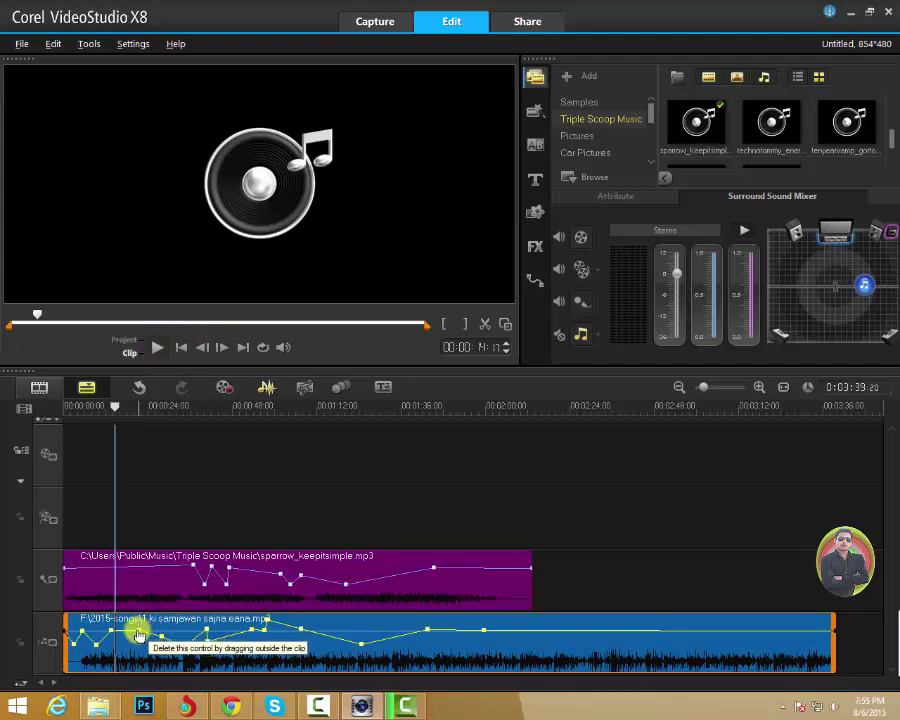
Step: Lower a volume keyframe on the song, then replay from about 21 seconds
drag(140, 627, 140, 651)
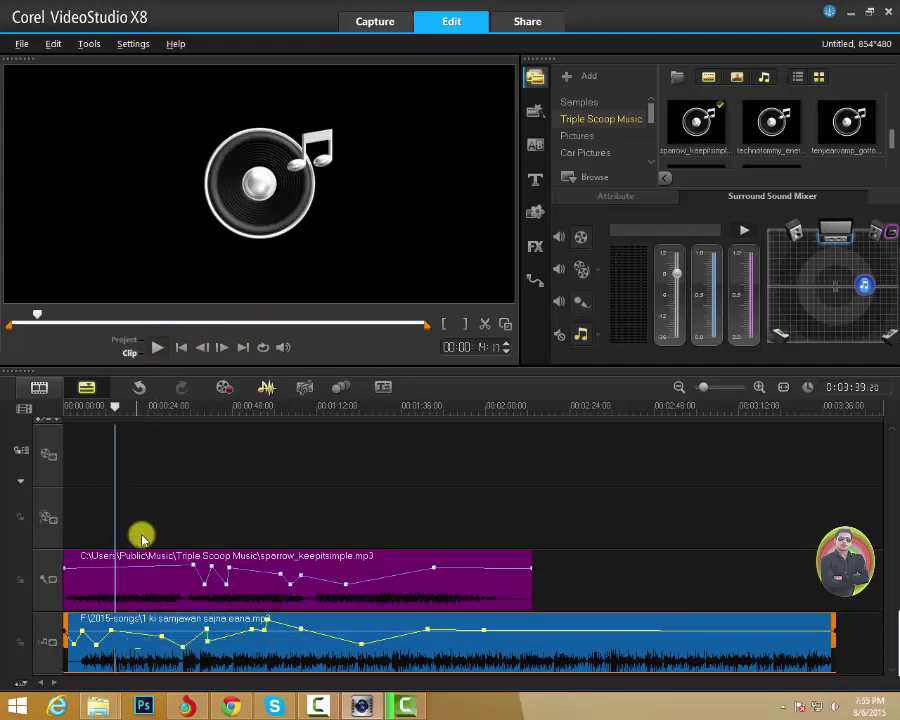
click(138, 484)
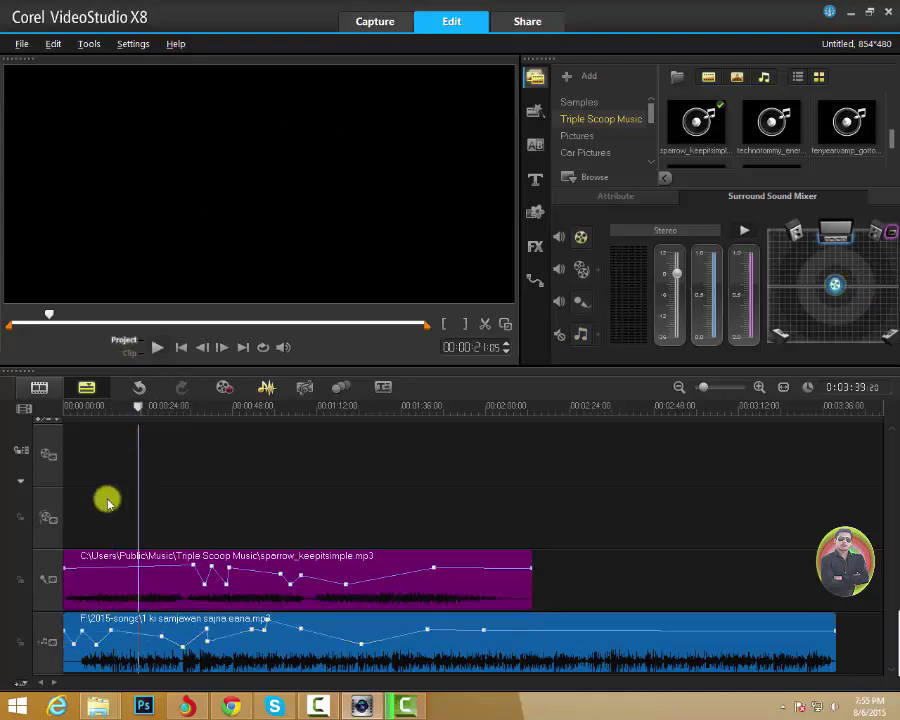
click(159, 348)
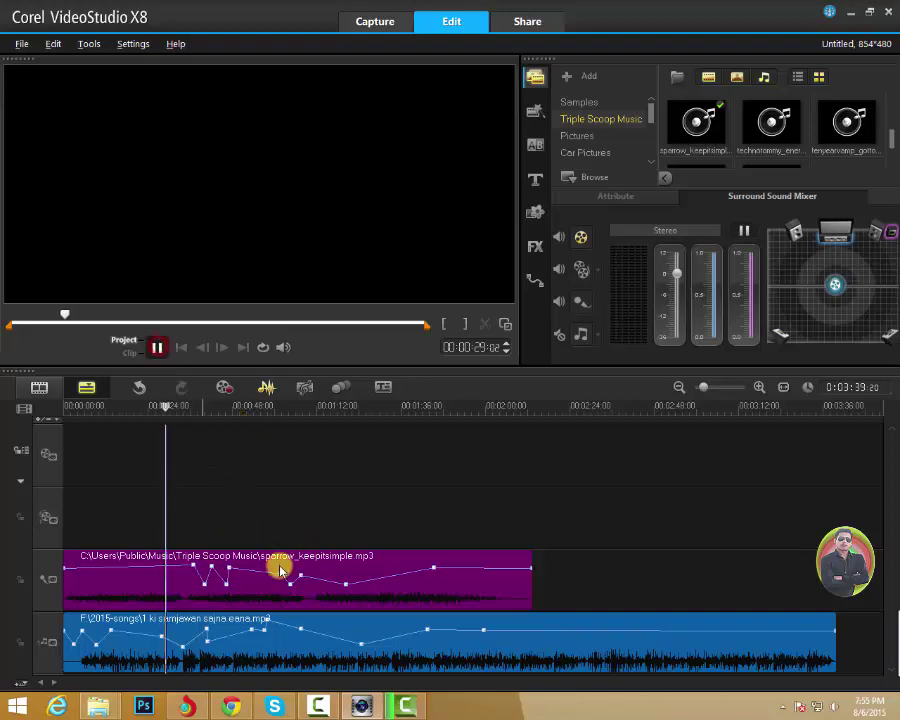
key(space)
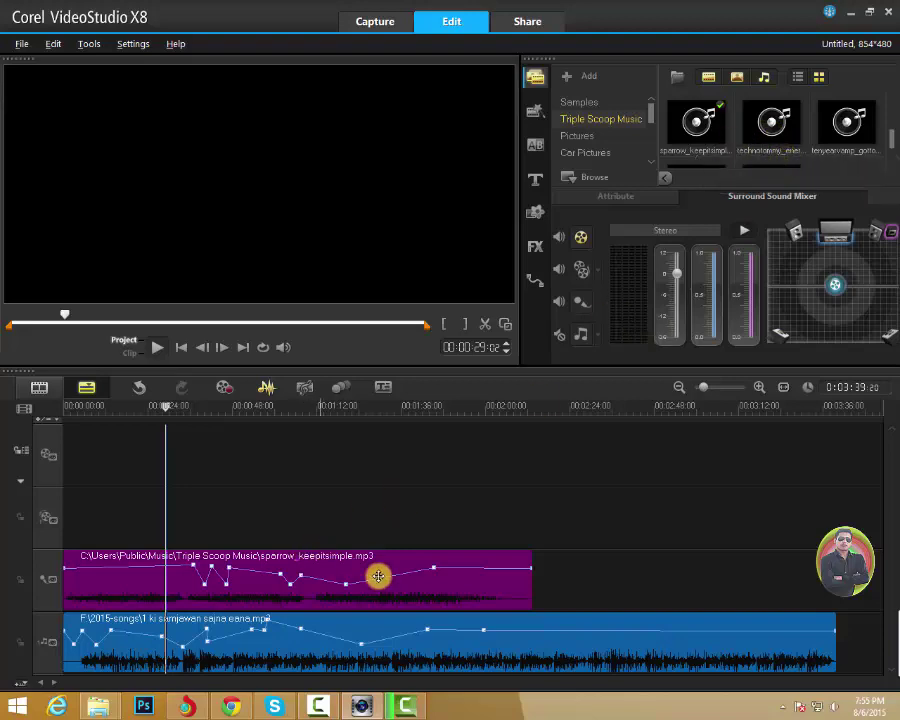
click(462, 576)
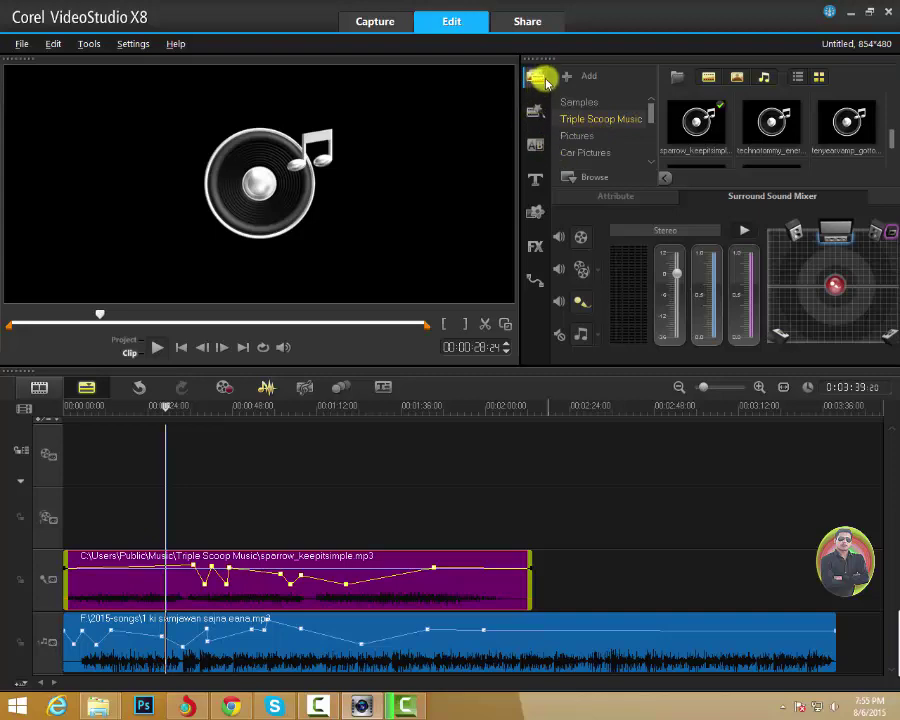
drag(653, 117, 649, 138)
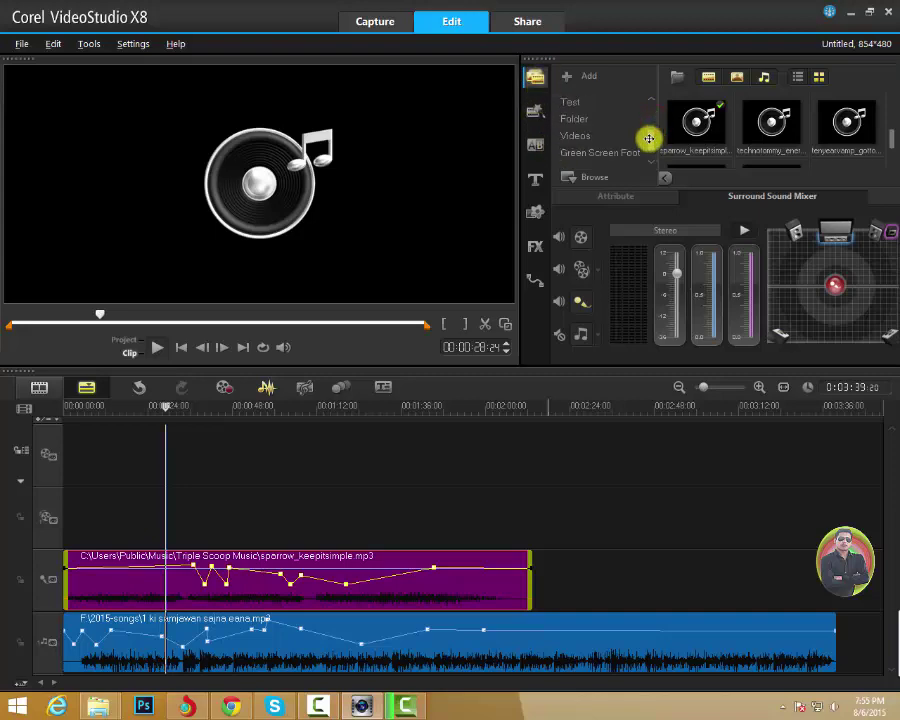
click(576, 135)
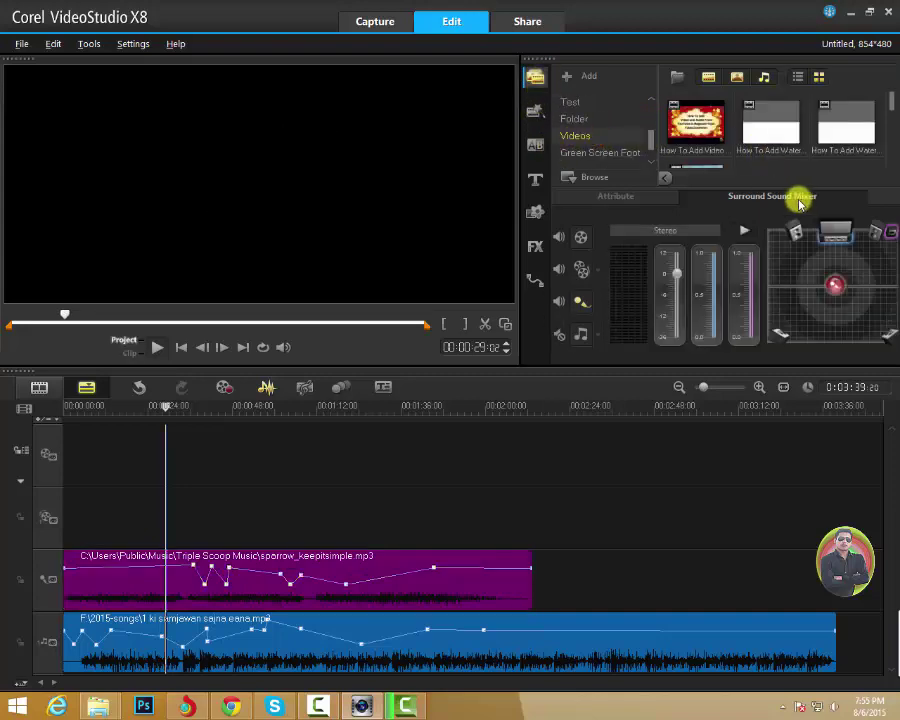
drag(889, 106, 891, 117)
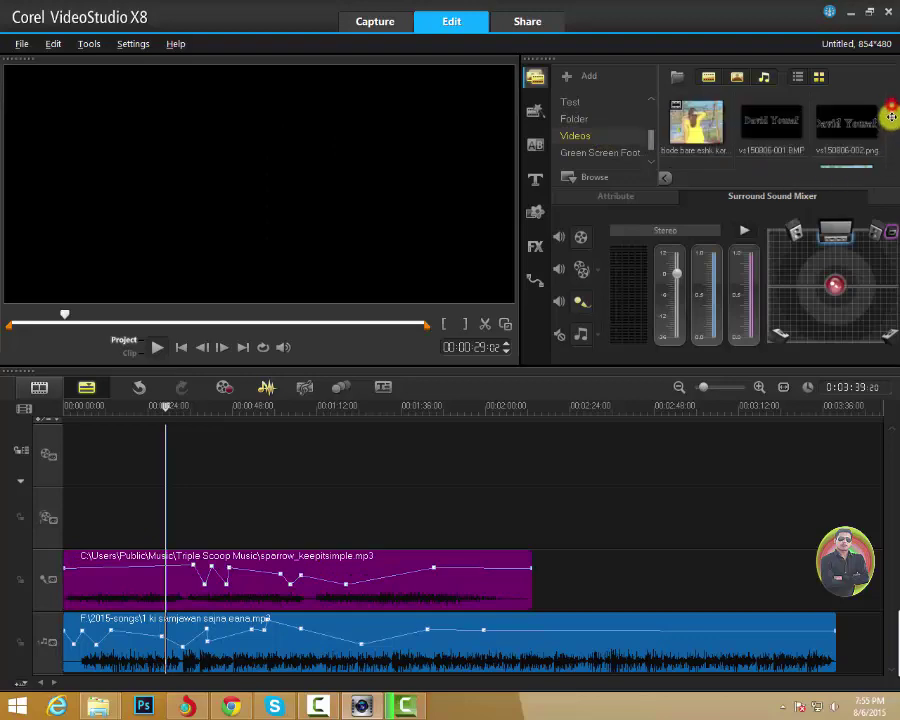
drag(697, 124, 120, 452)
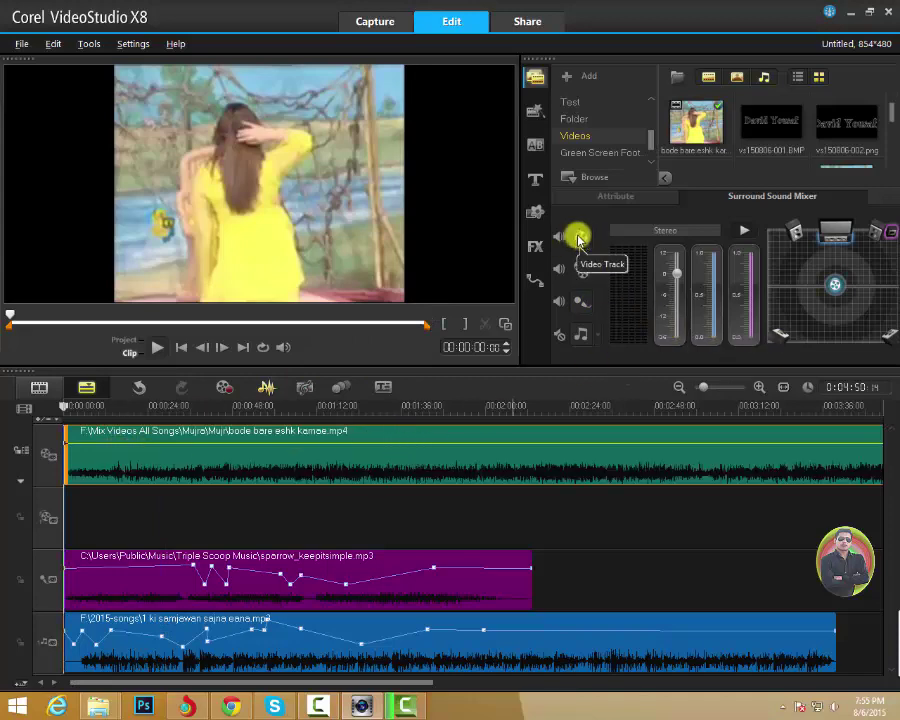
click(591, 240)
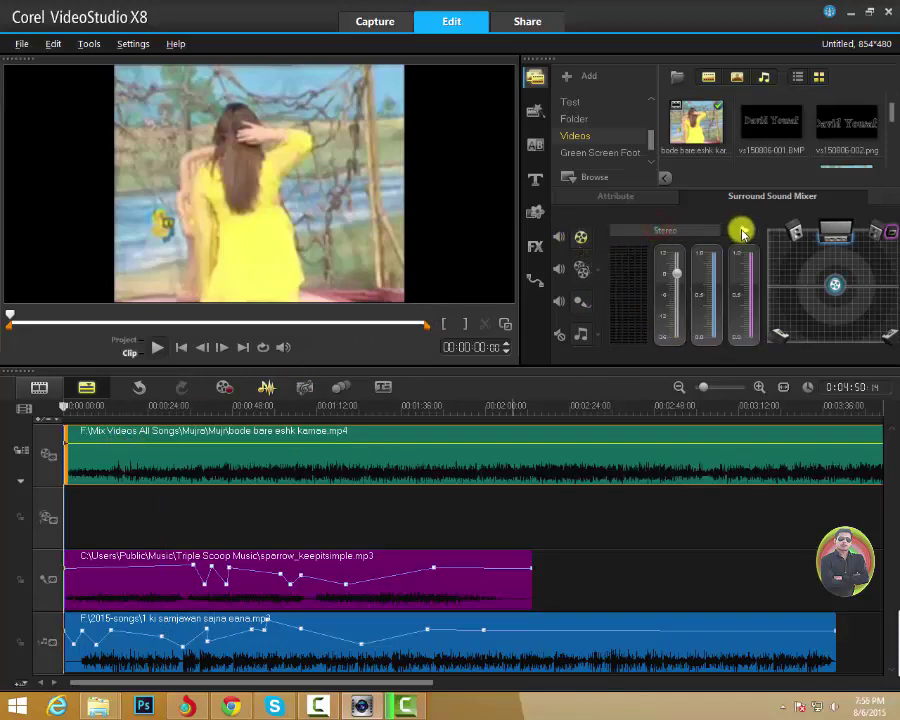
click(743, 232)
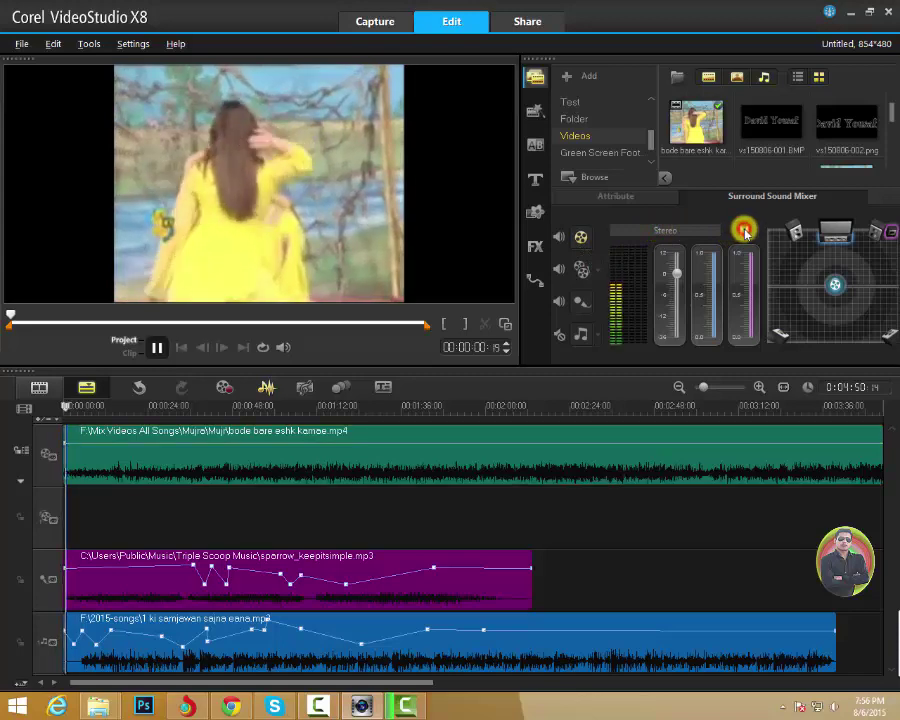
click(745, 233)
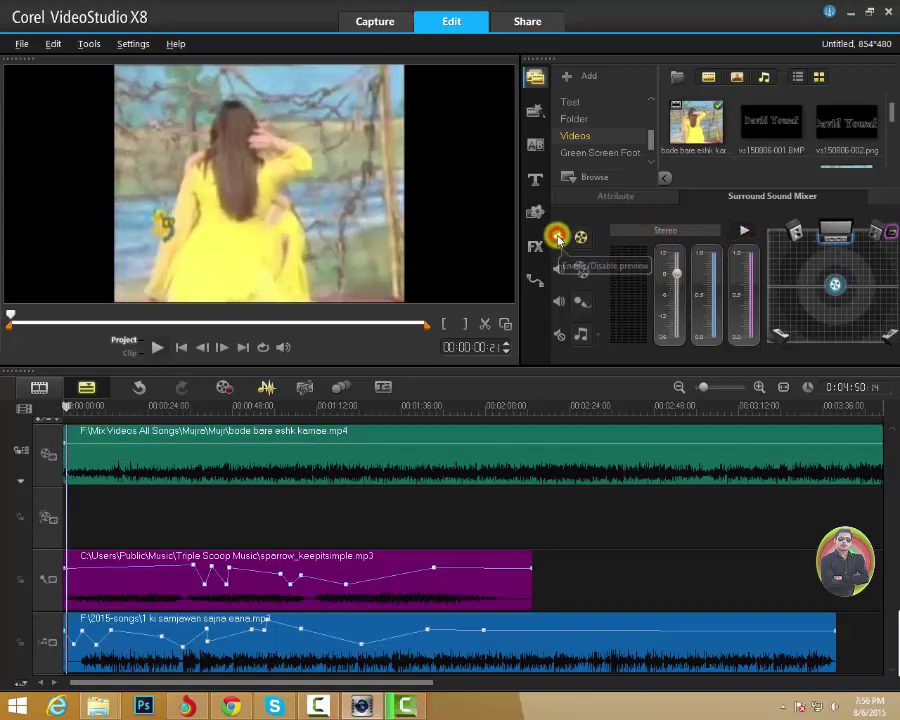
click(559, 237)
click(747, 231)
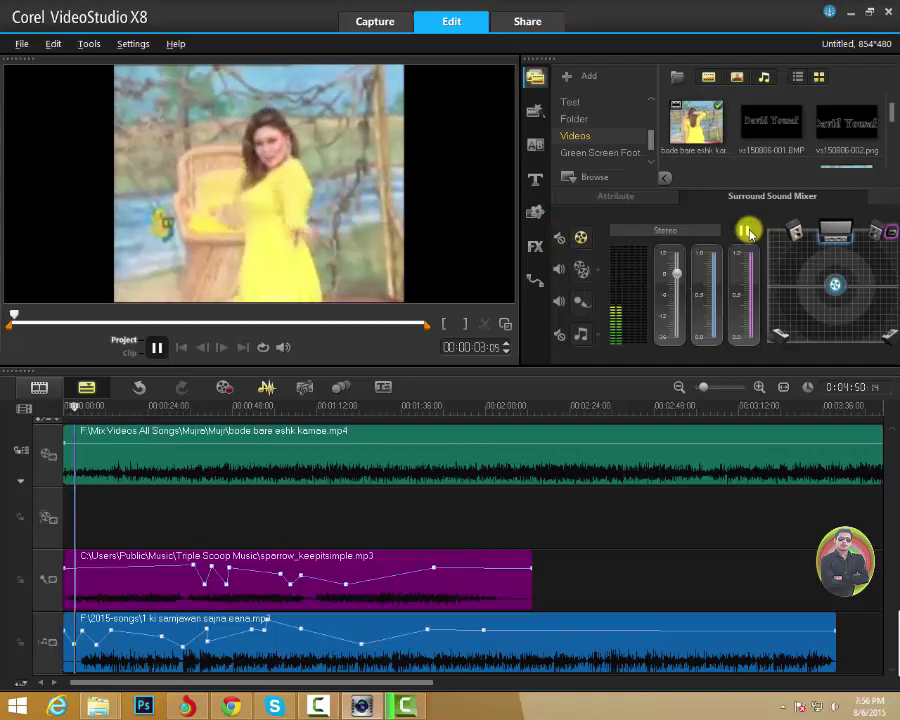
click(567, 241)
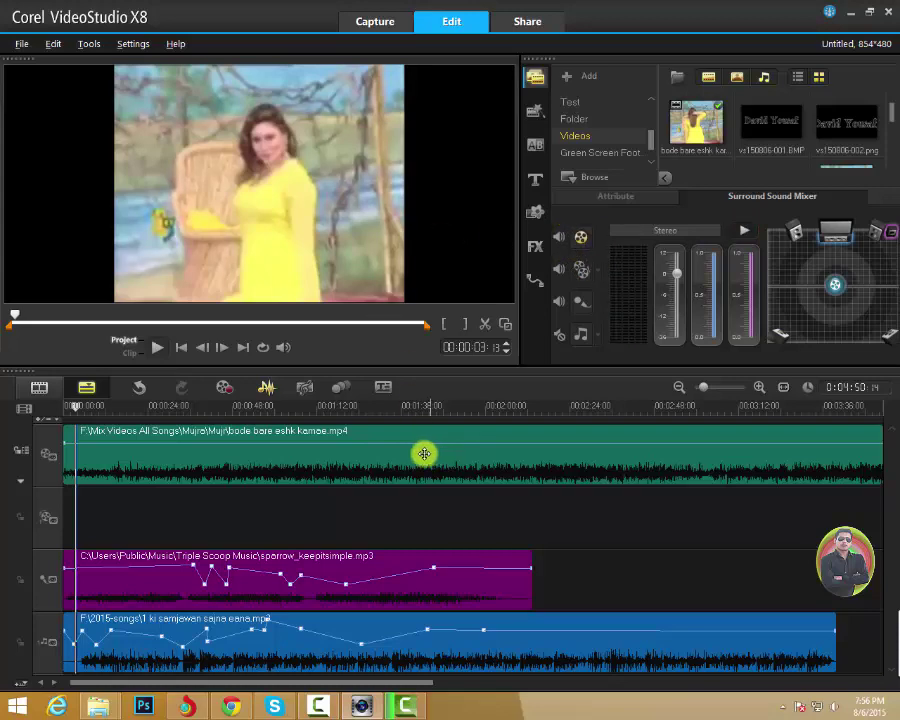
Step: Add two keyframes on the video clip's volume line, then drag the second off the clip
click(362, 444)
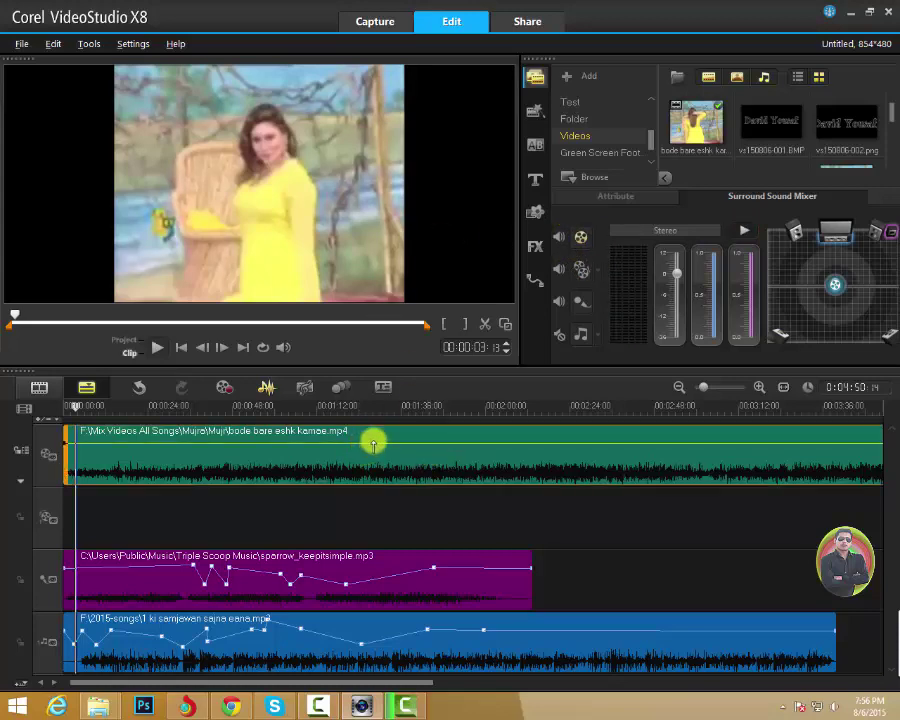
click(373, 443)
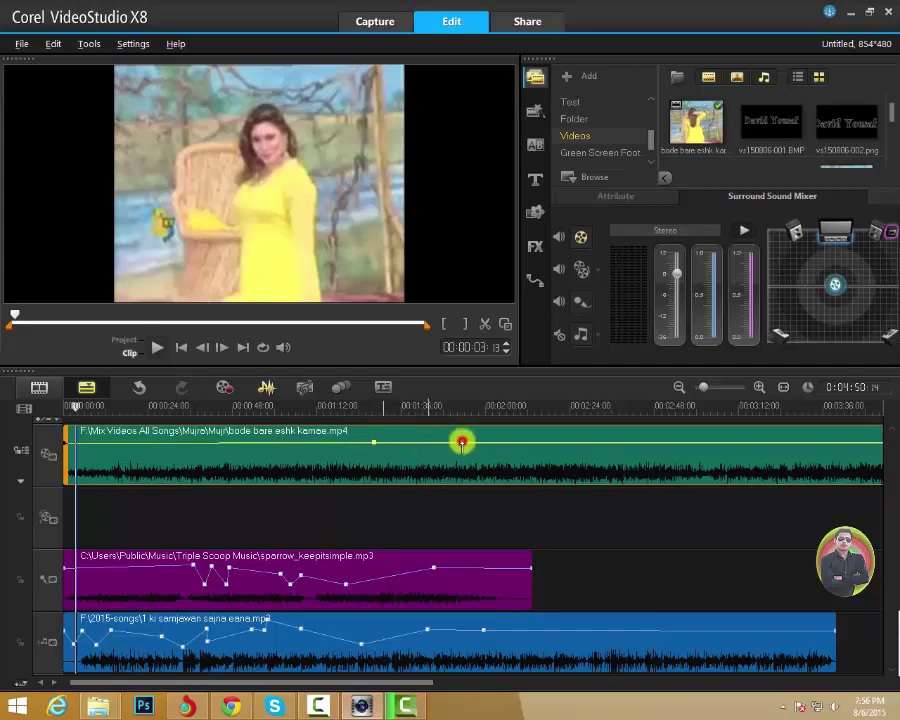
click(461, 442)
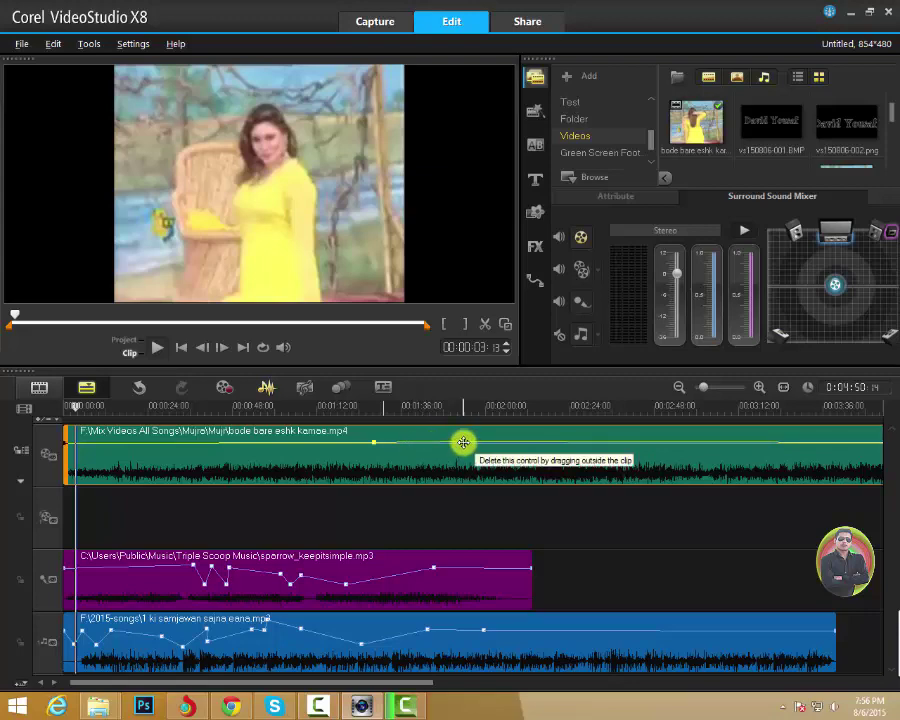
drag(463, 442, 463, 495)
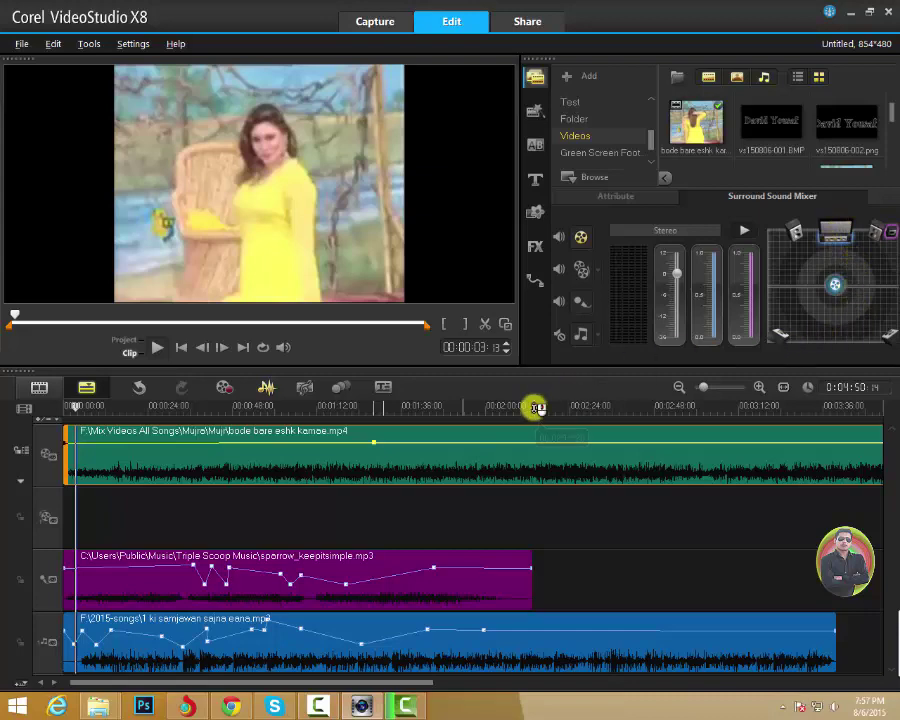
Step: Try Split Audio, dismiss the occupied-voice-track warning, and delete the bottom music clip
right_click(428, 457)
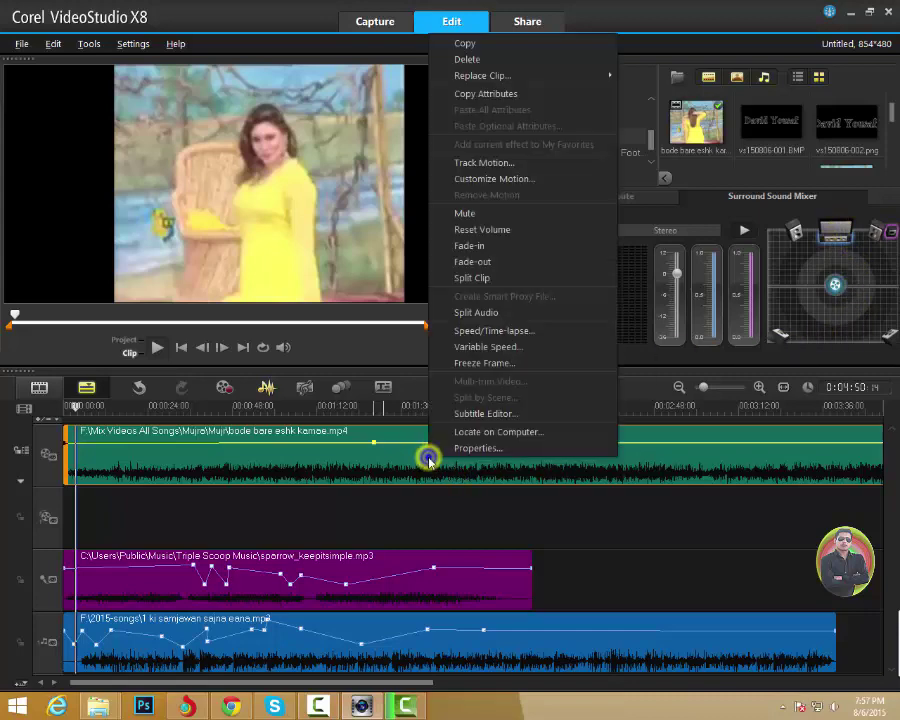
click(488, 315)
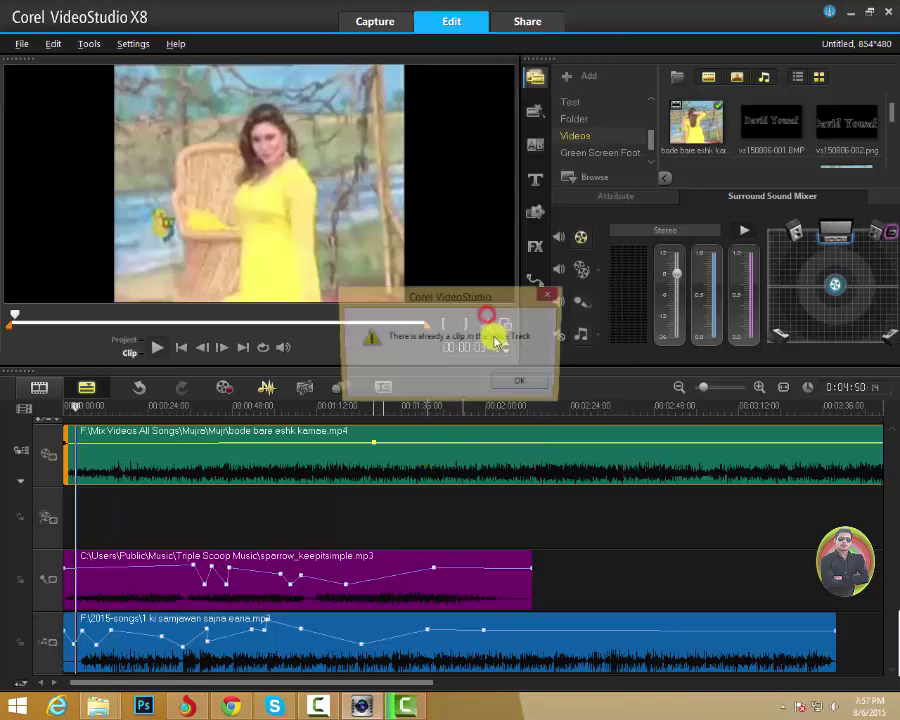
click(518, 388)
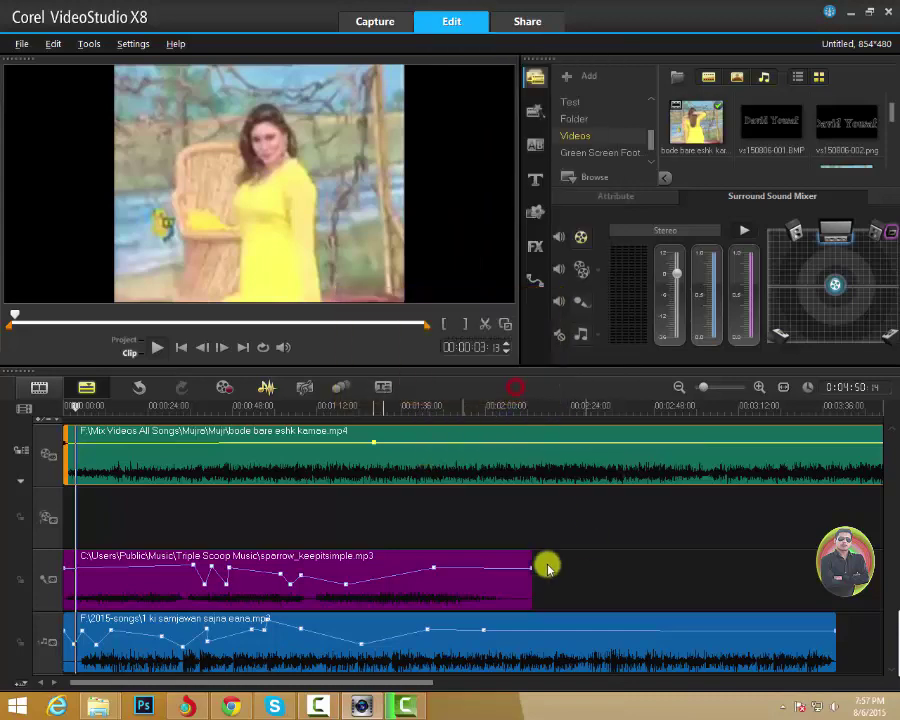
click(432, 655)
key(Delete)
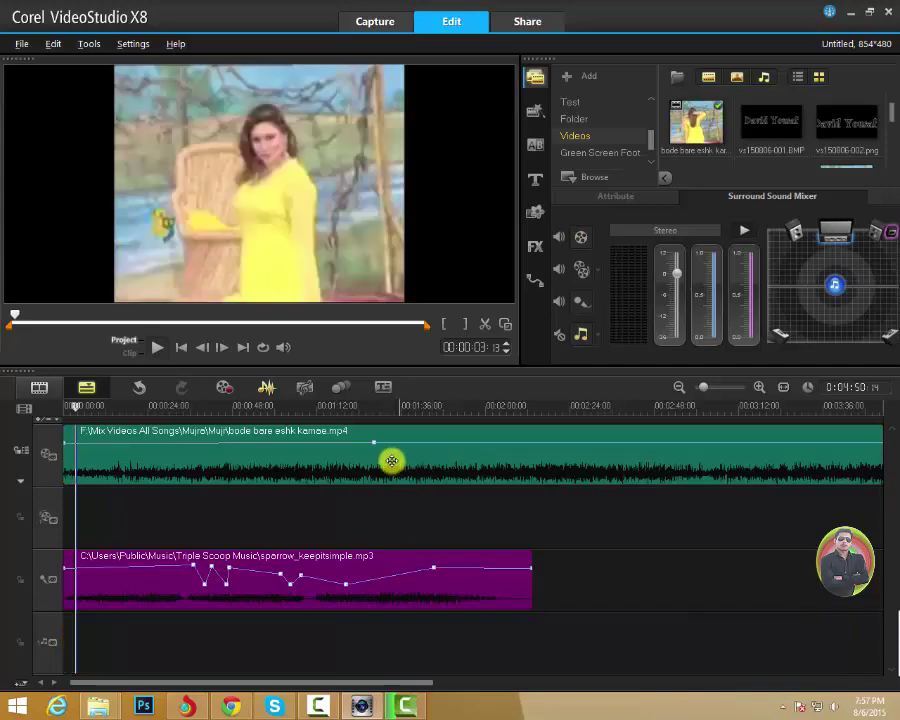
Step: Move the sparrow song down to the Music Track and split the video's audio onto the voice track
click(373, 449)
right_click(389, 455)
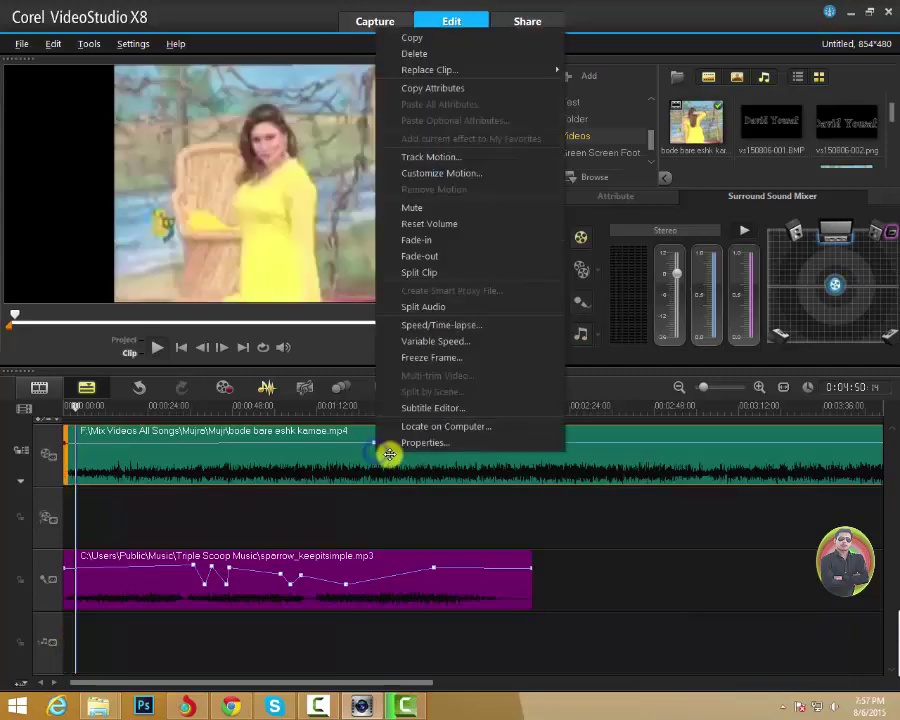
click(462, 310)
click(525, 382)
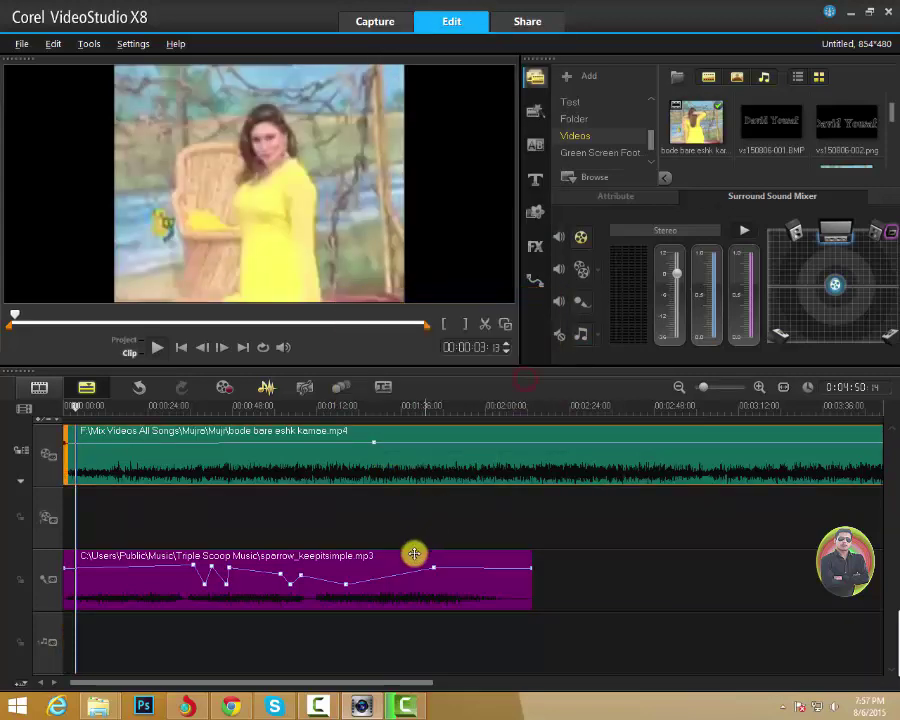
drag(410, 562, 400, 630)
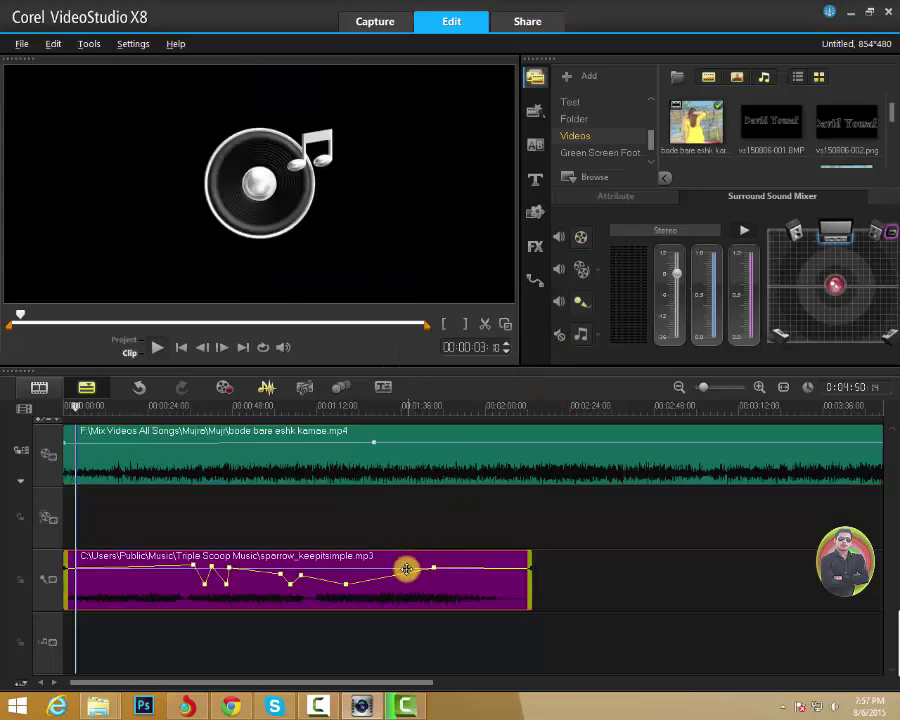
right_click(406, 444)
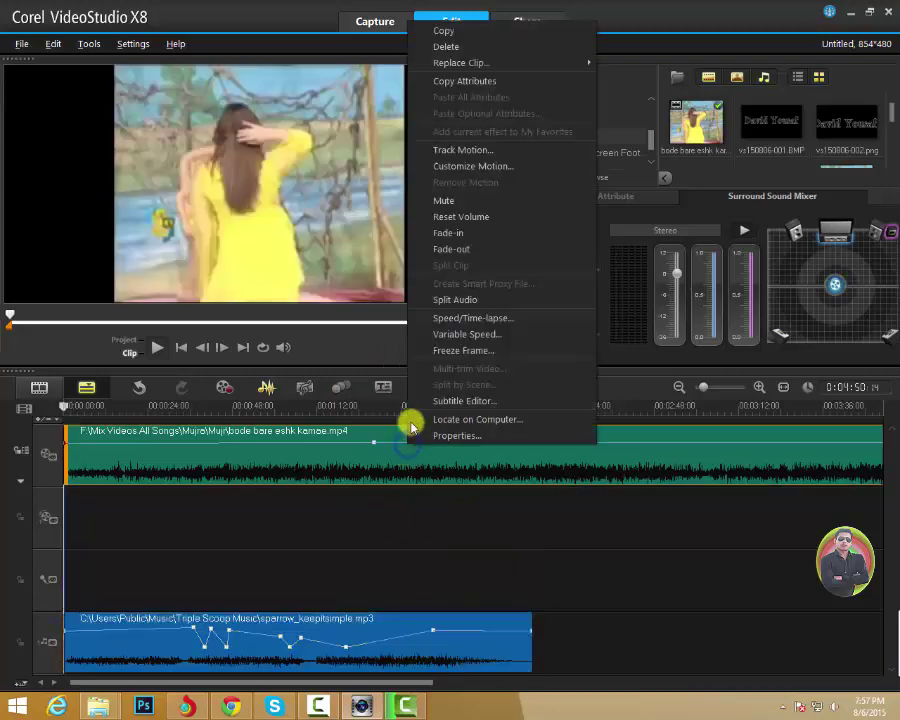
click(465, 299)
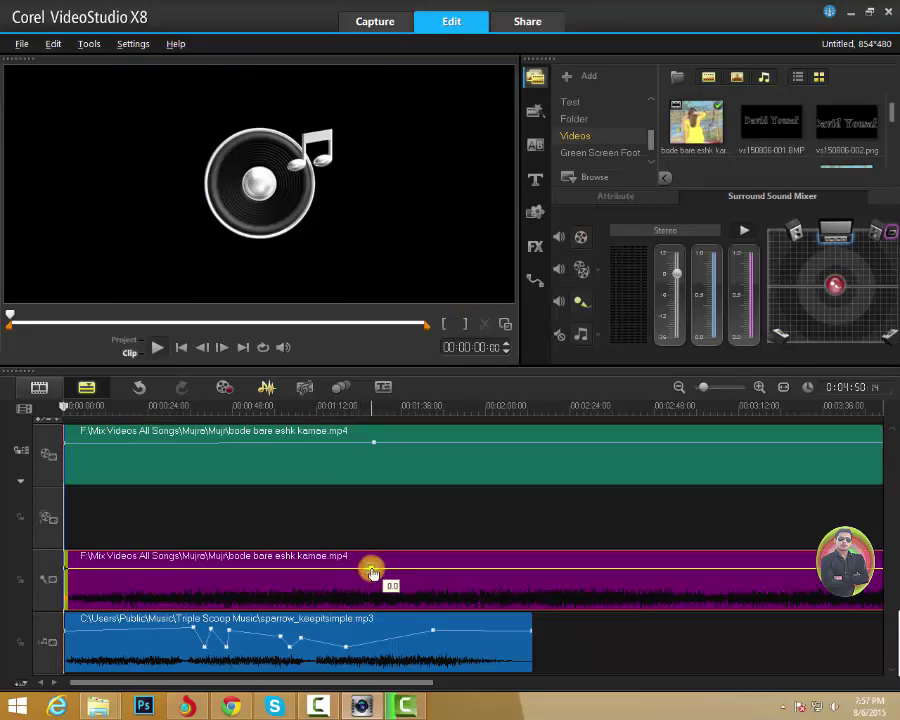
Step: Add three volume keyframes on the split audio and dip the middle one to -36.0
click(371, 569)
click(436, 569)
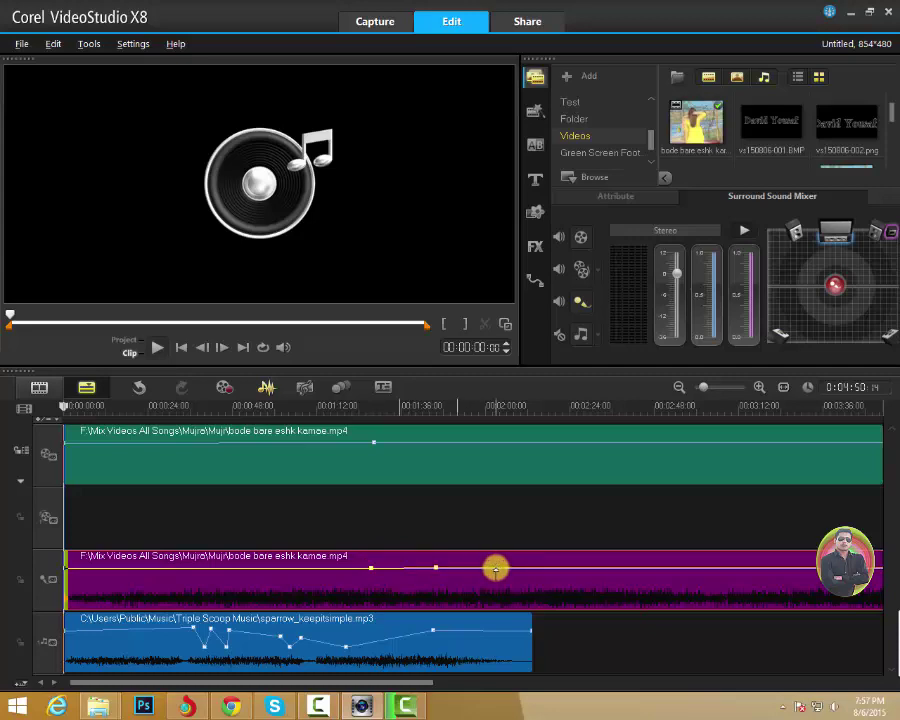
click(495, 569)
drag(436, 568, 438, 588)
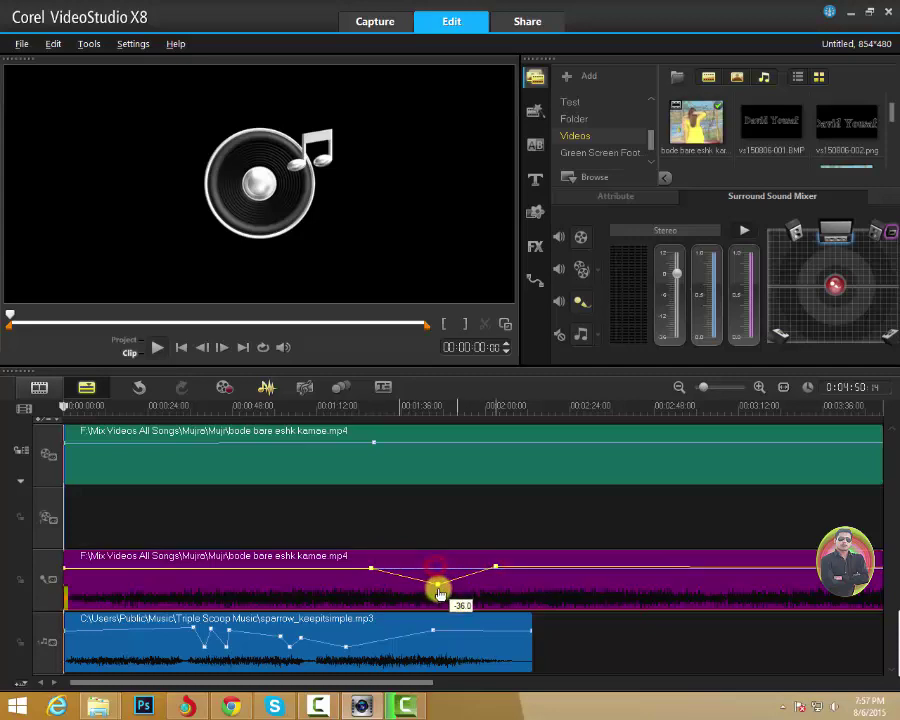
Step: Add keyframes toward the clip's start and drag them into a zigzag of volume dips
click(268, 569)
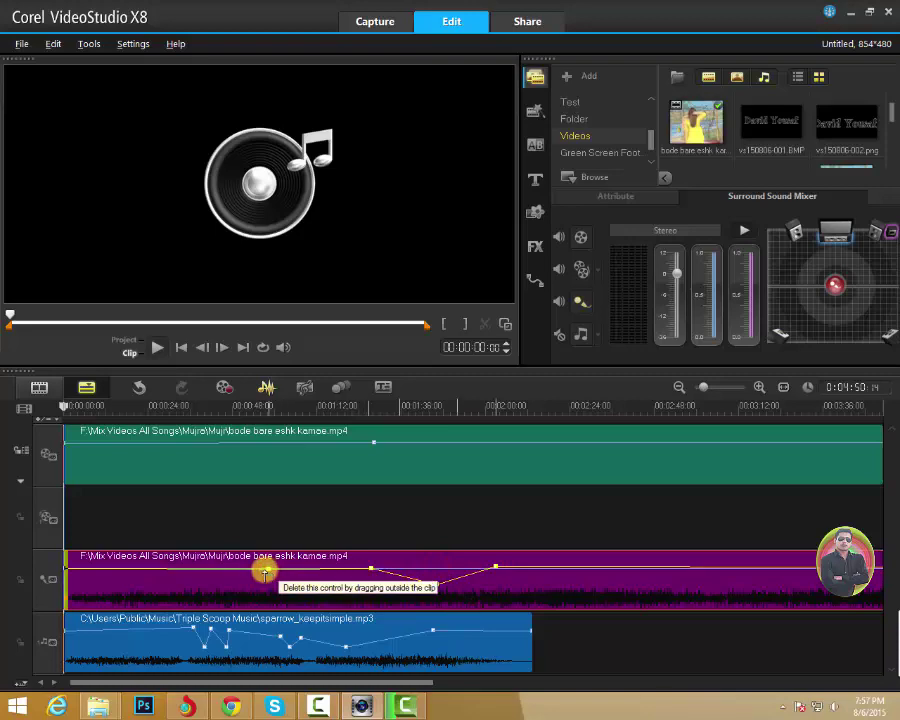
click(209, 569)
click(185, 569)
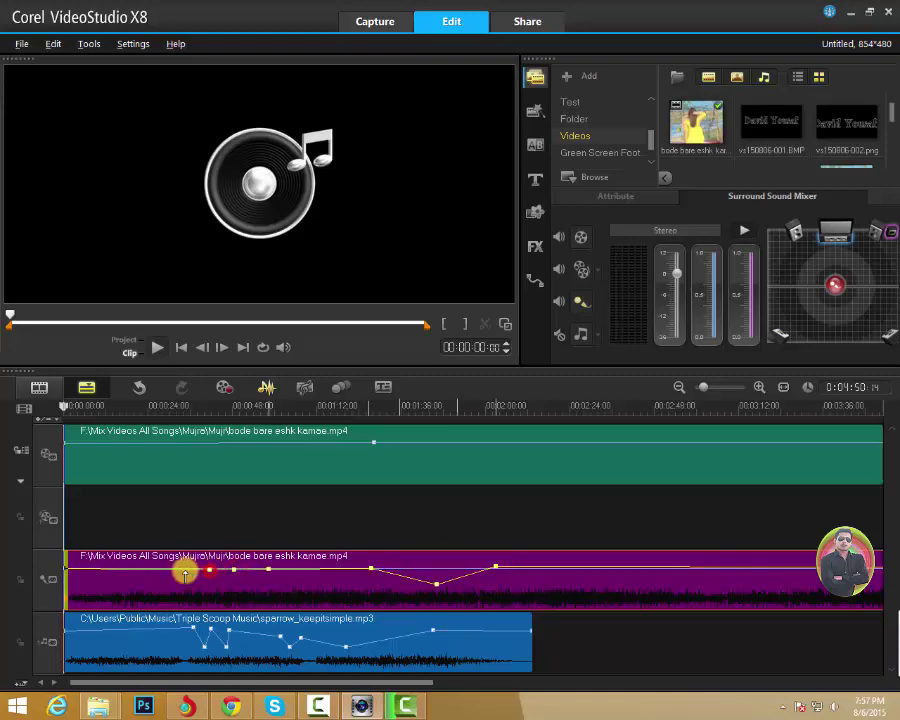
click(162, 570)
click(137, 571)
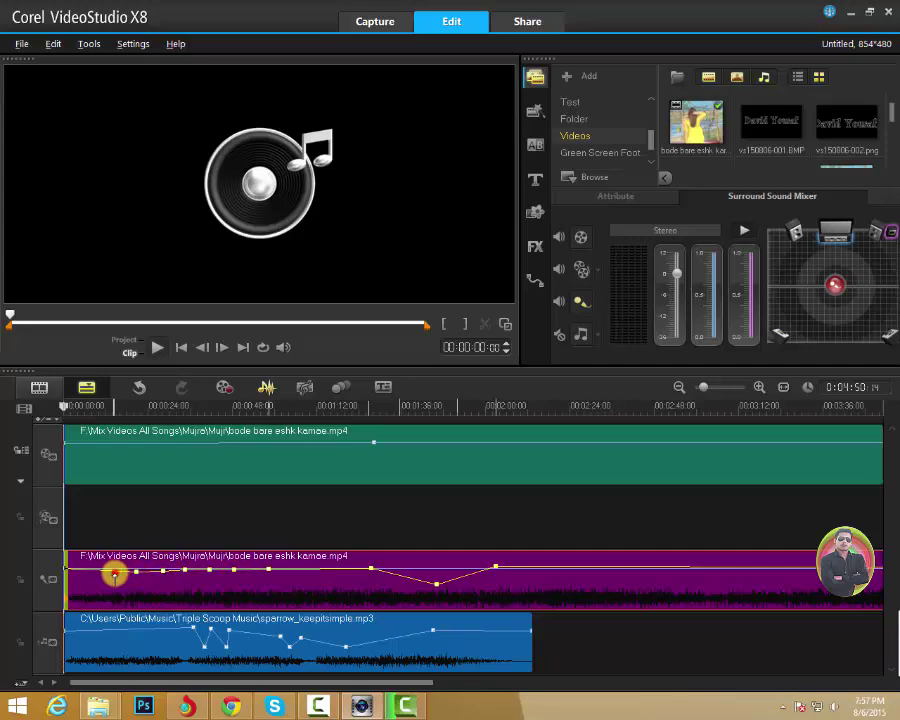
mouse_move(114, 574)
mouse_down()
mouse_move(136, 577)
mouse_move(137, 562)
mouse_move(186, 566)
mouse_move(237, 595)
mouse_move(237, 587)
mouse_up()
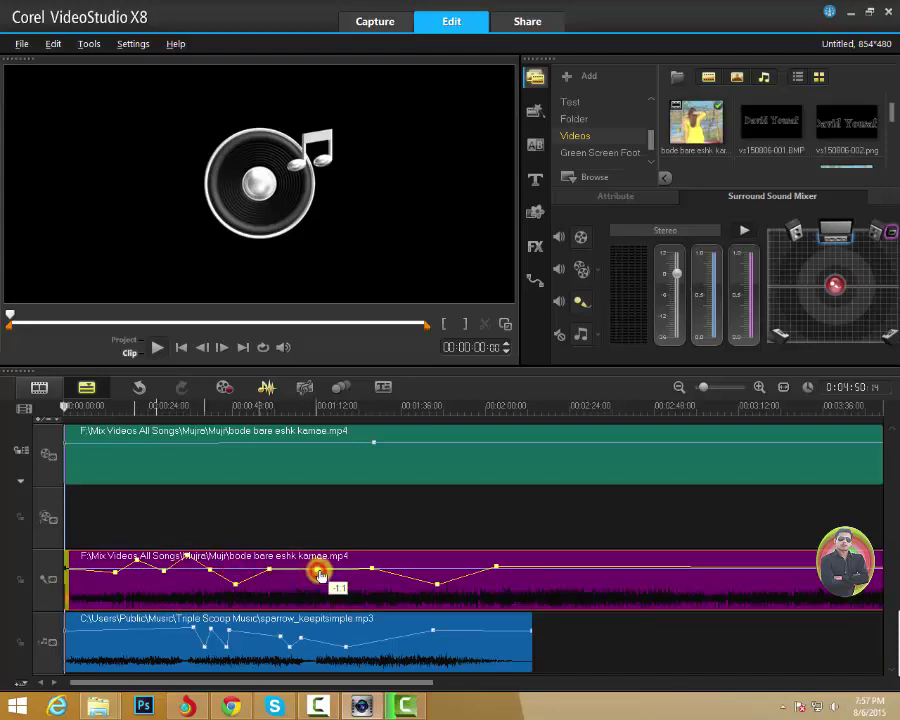
drag(319, 574, 319, 581)
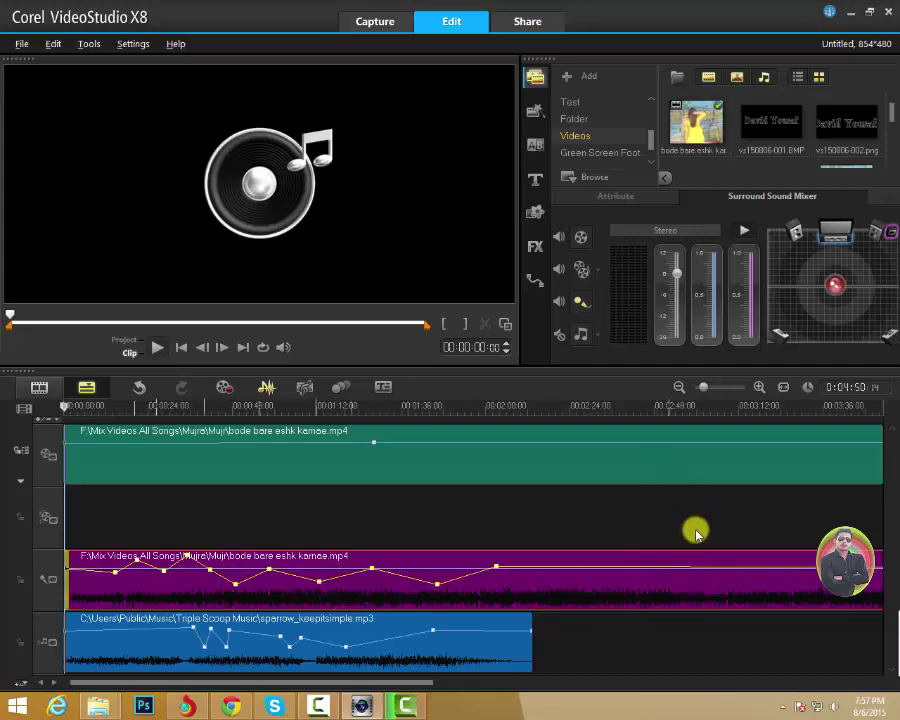
Step: Raise the split audio's Stereo volume to maximum and place its sound just left of centre
mouse_move(835, 284)
mouse_down()
mouse_move(782, 293)
mouse_move(884, 290)
mouse_move(835, 278)
mouse_up()
drag(677, 270, 680, 302)
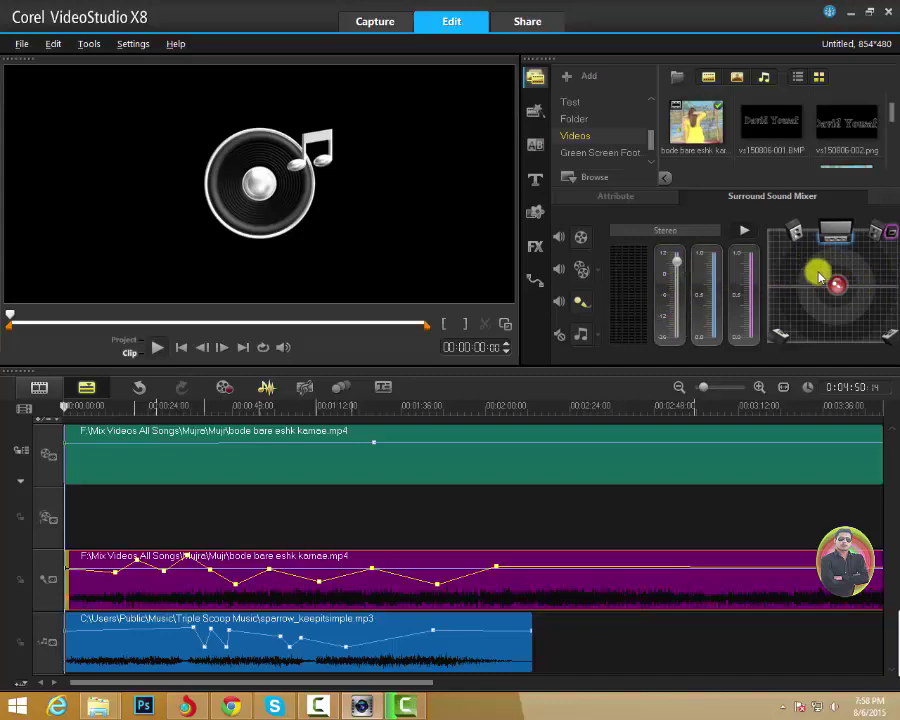
drag(836, 284, 881, 292)
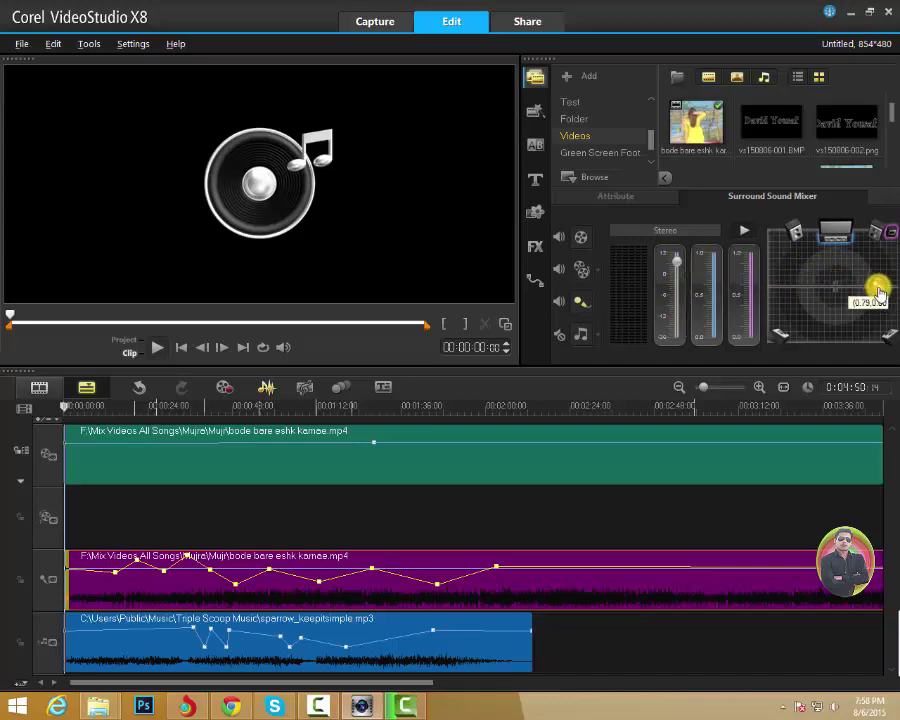
drag(878, 290, 810, 297)
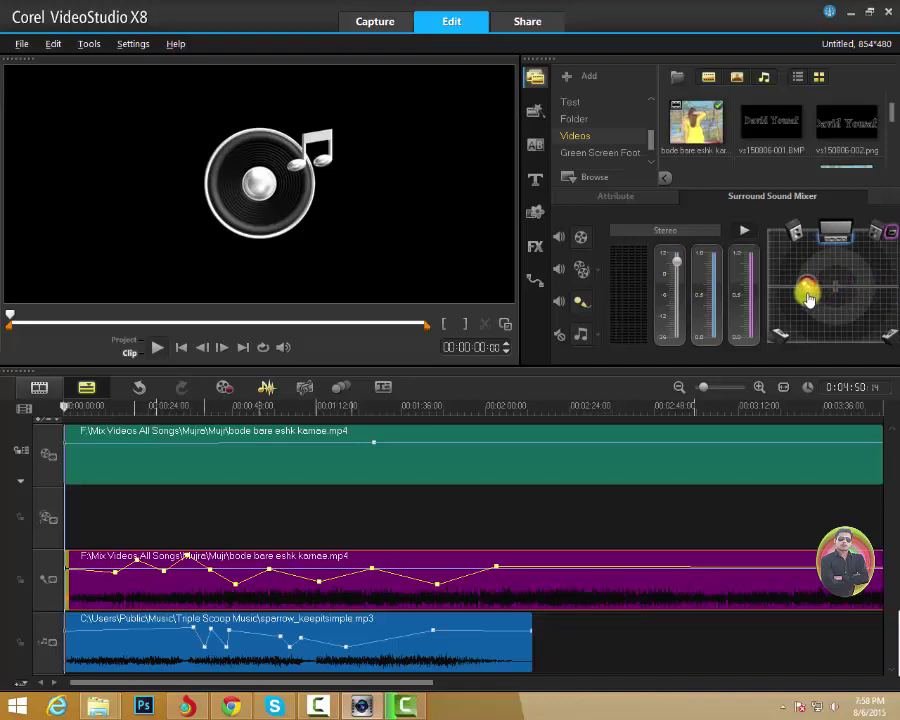